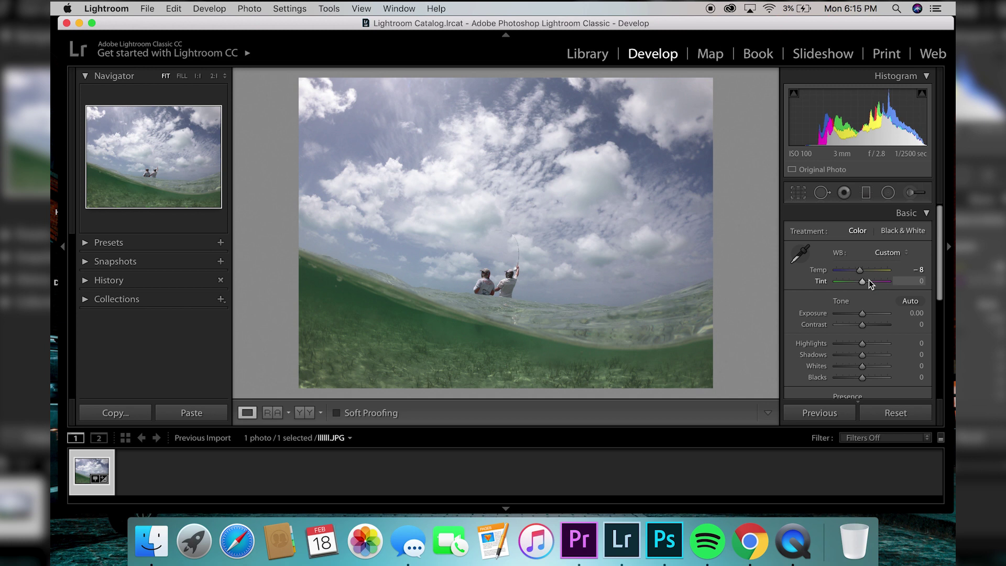
Step: Set the white balance tint to +8 and raise the exposure to +0.45
{"action": "left_click_drag", "start_coordinate": [863, 281], "coordinate": [865, 281]}
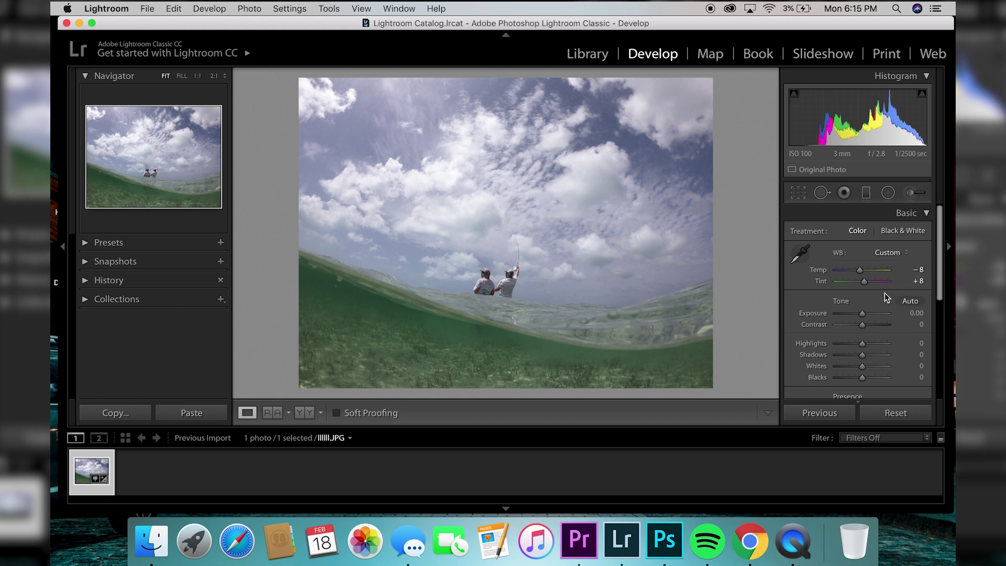
{"action": "scroll", "coordinate": [879, 331], "scroll_direction": "down", "scroll_amount": 2}
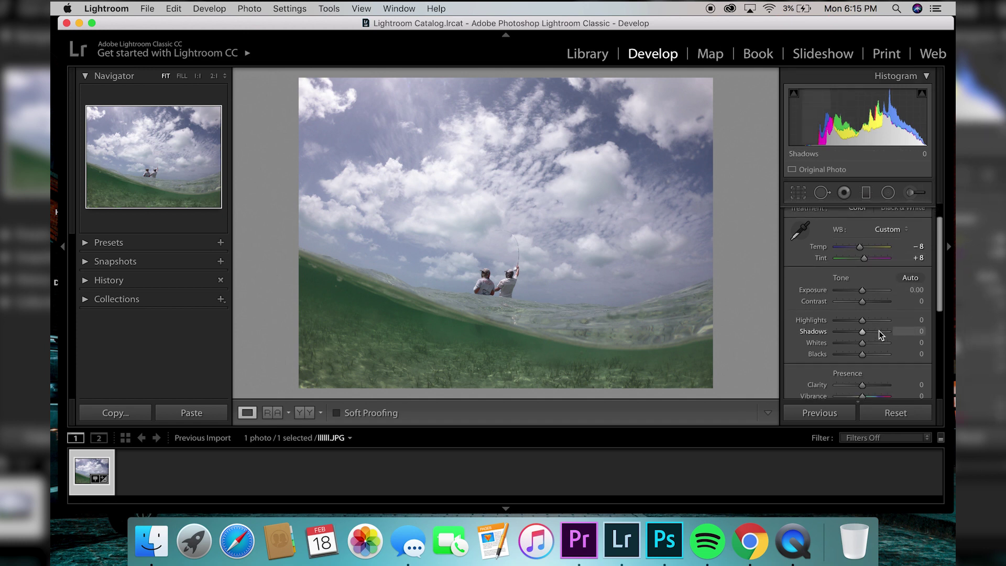
{"action": "scroll", "coordinate": [879, 335], "scroll_direction": "down", "scroll_amount": 3}
{"action": "scroll", "coordinate": [880, 335], "scroll_direction": "up", "scroll_amount": 3}
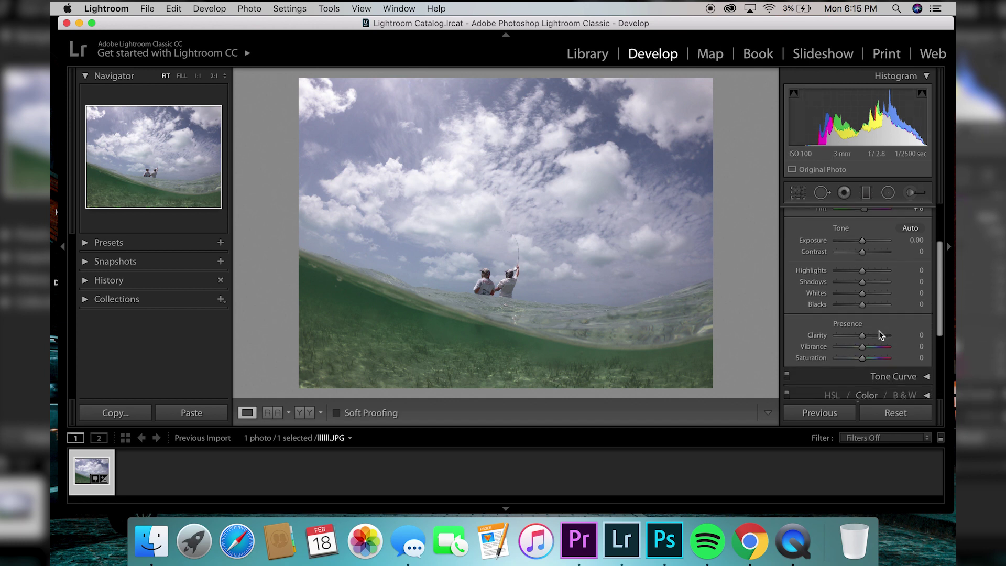
{"action": "scroll", "coordinate": [879, 331], "scroll_direction": "down", "scroll_amount": 2}
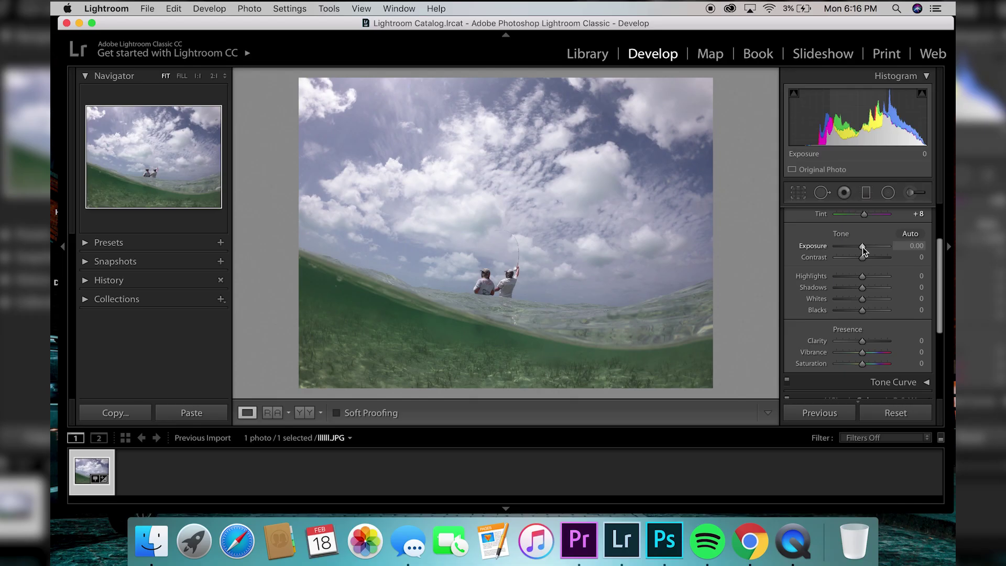
{"action": "mouse_move", "coordinate": [863, 247]}
{"action": "left_mouse_down"}
{"action": "mouse_move", "coordinate": [847, 249]}
{"action": "mouse_move", "coordinate": [866, 250]}
{"action": "left_mouse_up"}
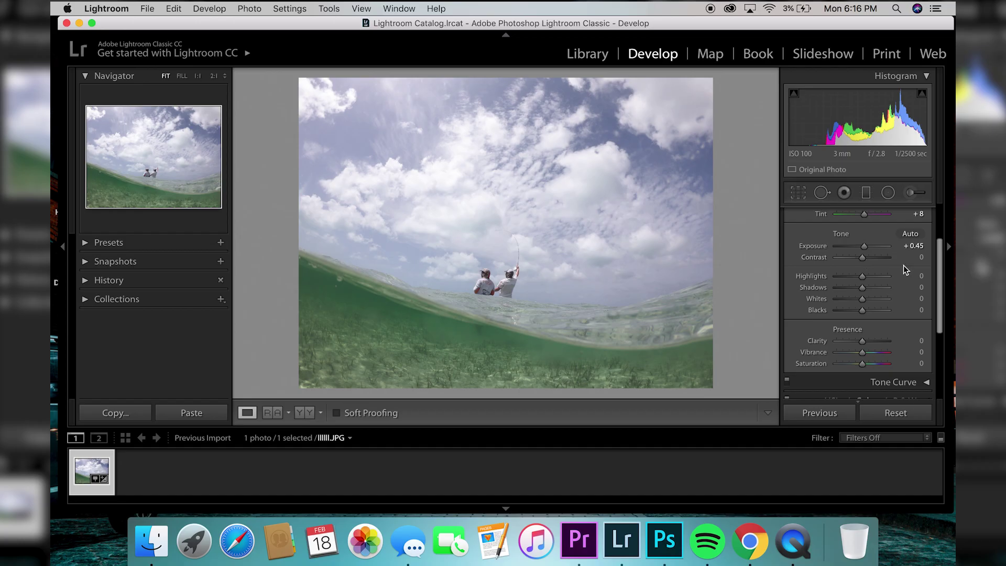
Step: Set the photo's contrast to +25 and lower the highlights to -100
{"action": "left_click", "coordinate": [921, 257]}
{"action": "type", "text": "25"}
{"action": "key", "text": "Return"}
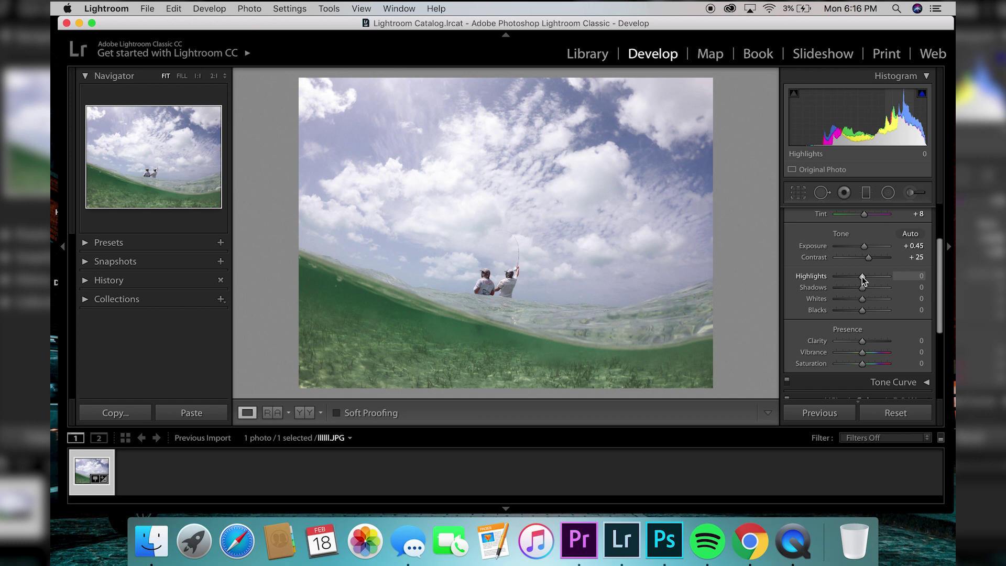
{"action": "left_click_drag", "start_coordinate": [863, 276], "coordinate": [819, 278]}
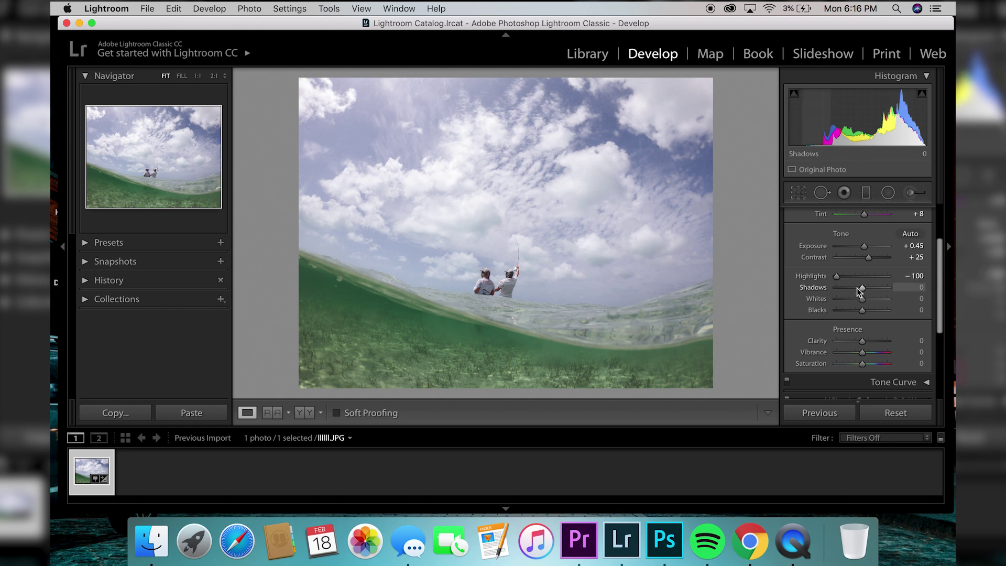
Step: Set the photo's shadows to -11 in the basic tone adjustments
{"action": "left_click", "coordinate": [921, 287]}
{"action": "type", "text": "-10"}
{"action": "key", "text": "Return"}
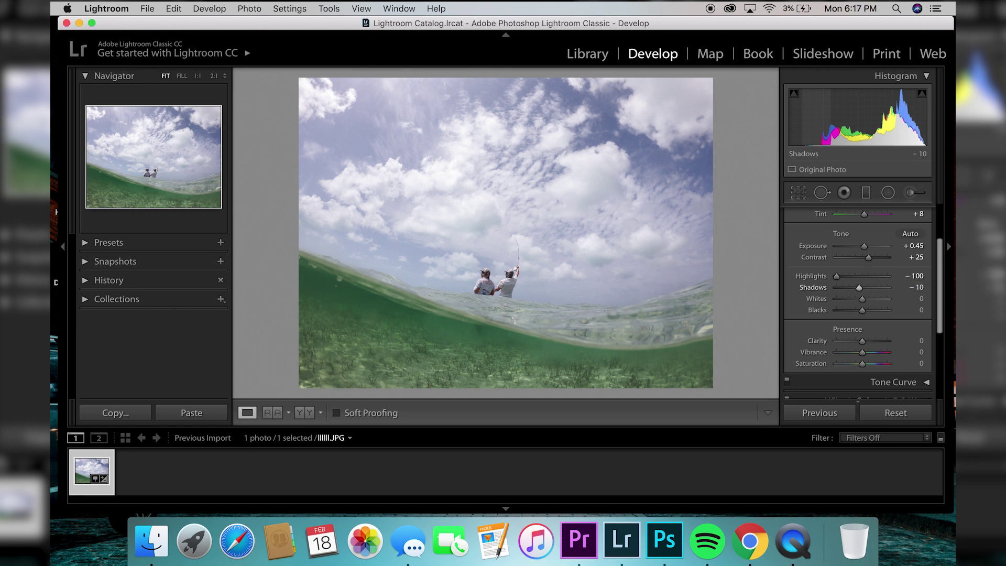
{"action": "left_click", "coordinate": [919, 289]}
{"action": "key", "text": "BackSpace"}
{"action": "key", "text": "Return"}
{"action": "type", "text": "-11"}
{"action": "key", "text": "Return"}
Step: Raise the whites to +55 in the basic tone adjustments
{"action": "scroll", "coordinate": [879, 294], "scroll_direction": "down", "scroll_amount": 1}
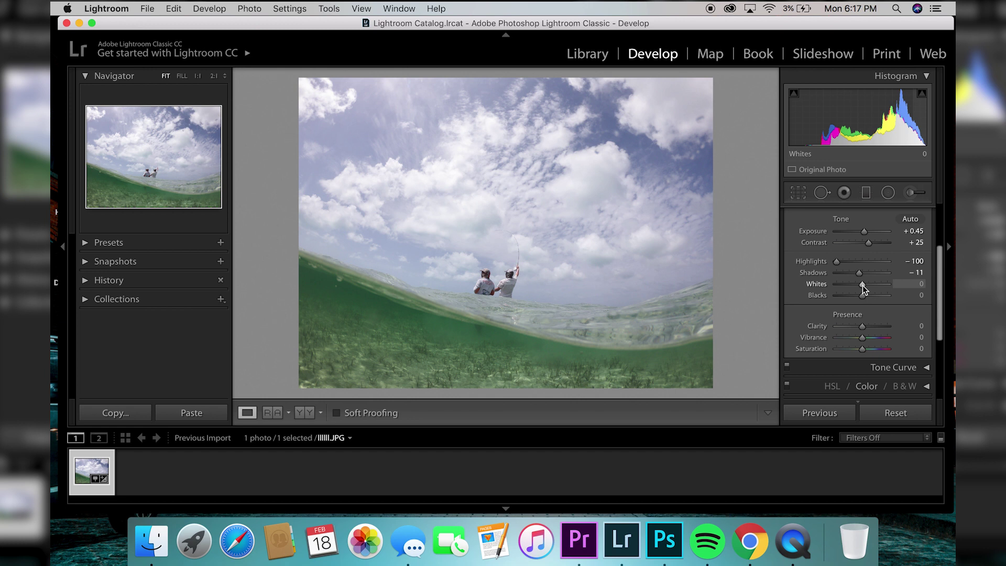
{"action": "left_click_drag", "start_coordinate": [863, 285], "coordinate": [866, 285]}
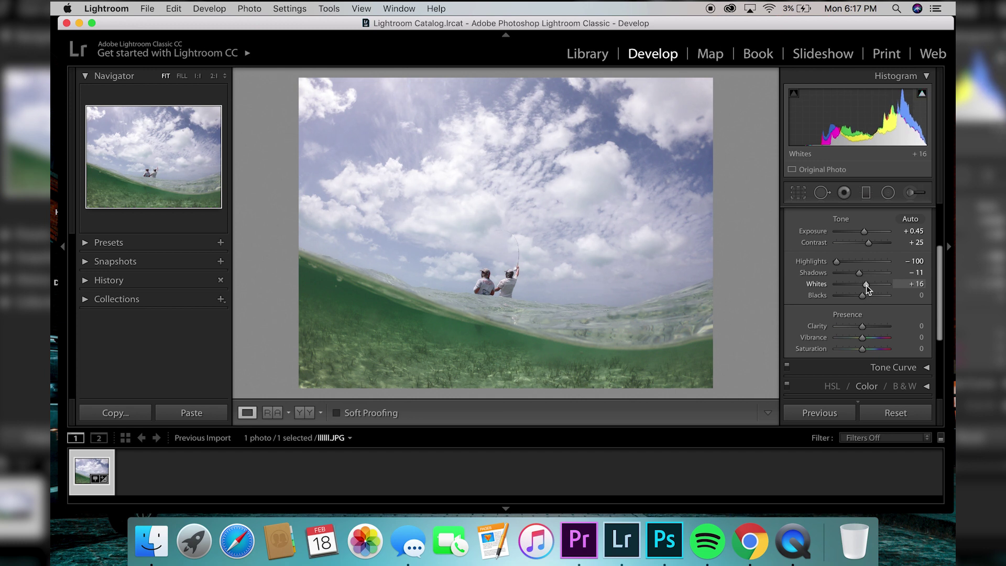
{"action": "left_click", "coordinate": [916, 284]}
{"action": "type", "text": "55"}
{"action": "key", "text": "Return"}
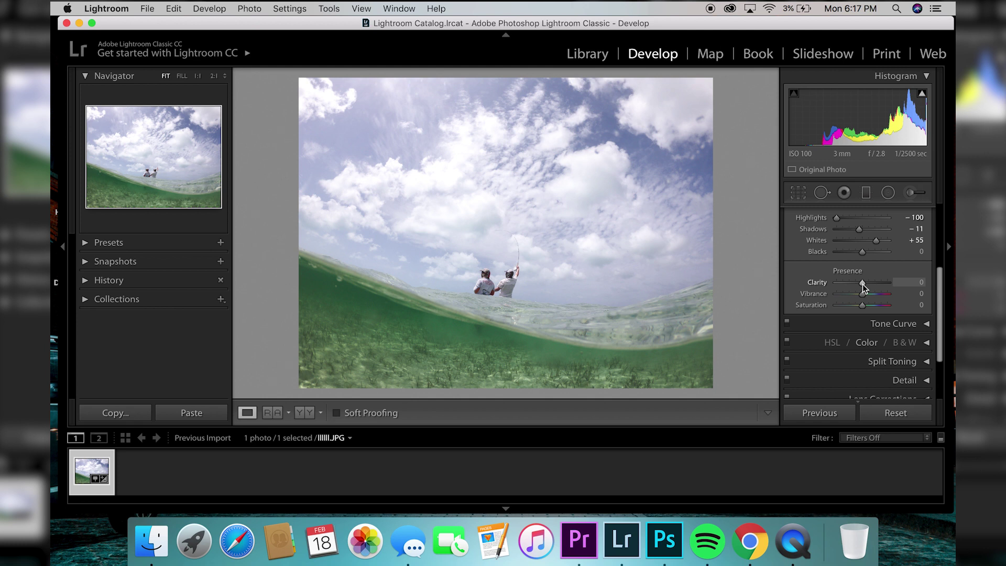
Step: Try out the clarity adjustment and reset it, and set the overall saturation to +10
{"action": "mouse_move", "coordinate": [864, 284]}
{"action": "left_mouse_down"}
{"action": "mouse_move", "coordinate": [892, 285]}
{"action": "mouse_move", "coordinate": [835, 282]}
{"action": "mouse_move", "coordinate": [862, 283]}
{"action": "left_mouse_up"}
{"action": "double_click", "coordinate": [822, 282]}
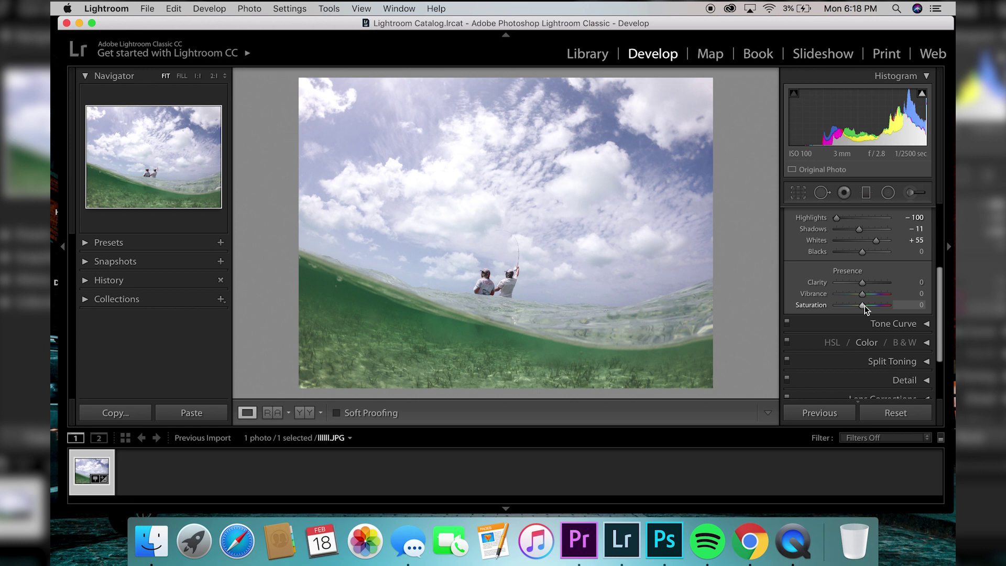
{"action": "left_click", "coordinate": [922, 305]}
{"action": "type", "text": "1"}
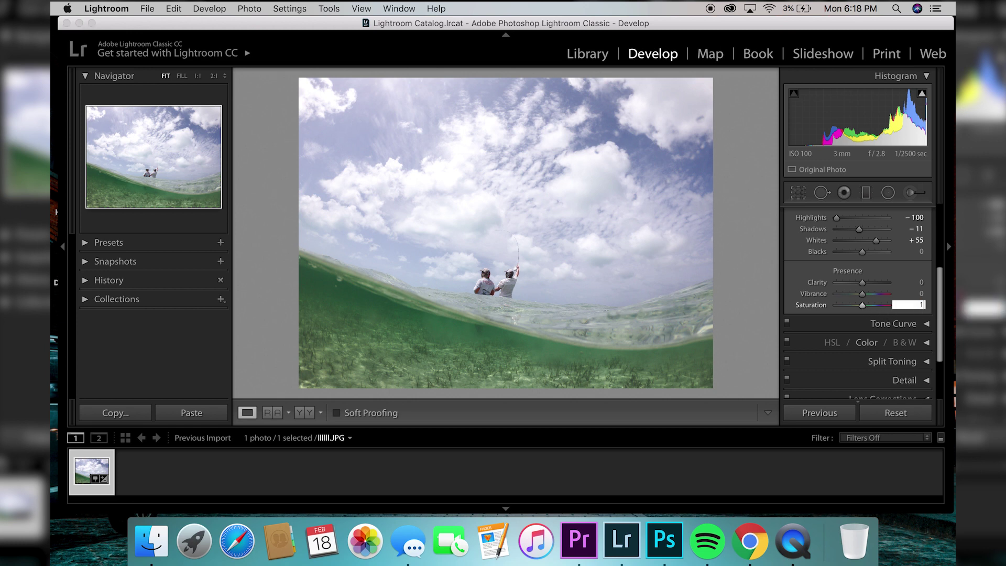
{"action": "type", "text": "0"}
{"action": "key", "text": "Return"}
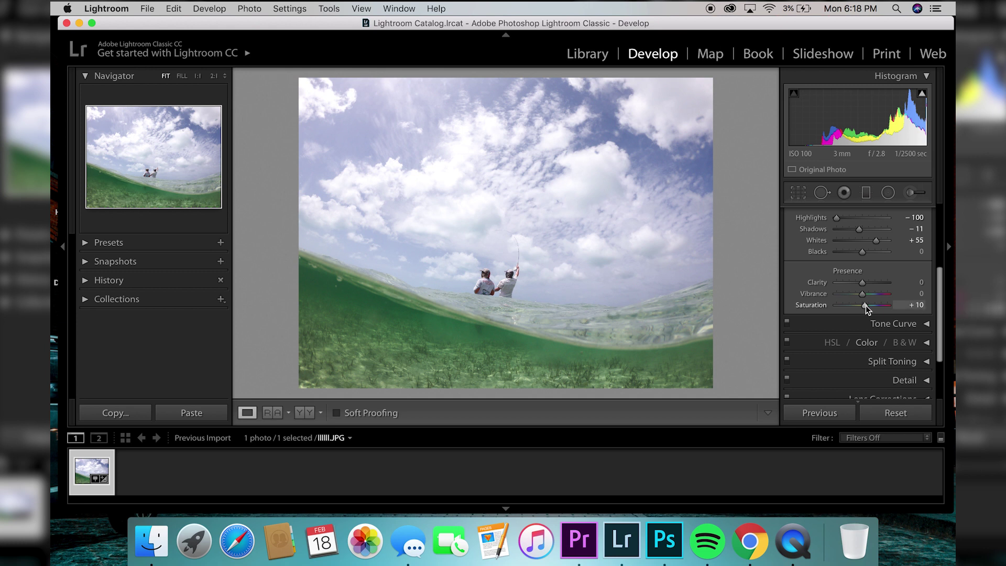
Step: Try the overall saturation at +100 and return it to +10
{"action": "left_click_drag", "start_coordinate": [866, 306], "coordinate": [899, 307]}
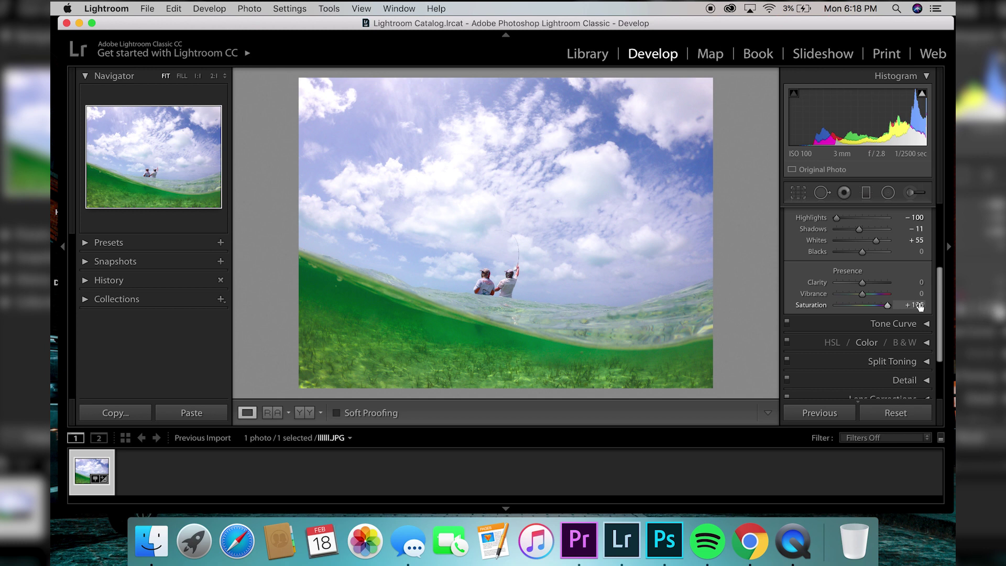
{"action": "left_click", "coordinate": [920, 308]}
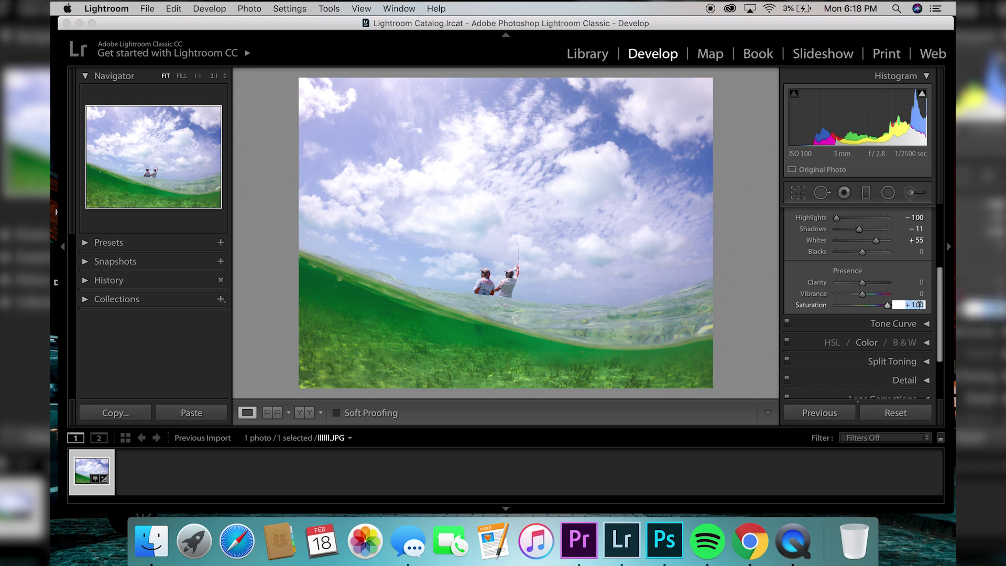
{"action": "type", "text": "10"}
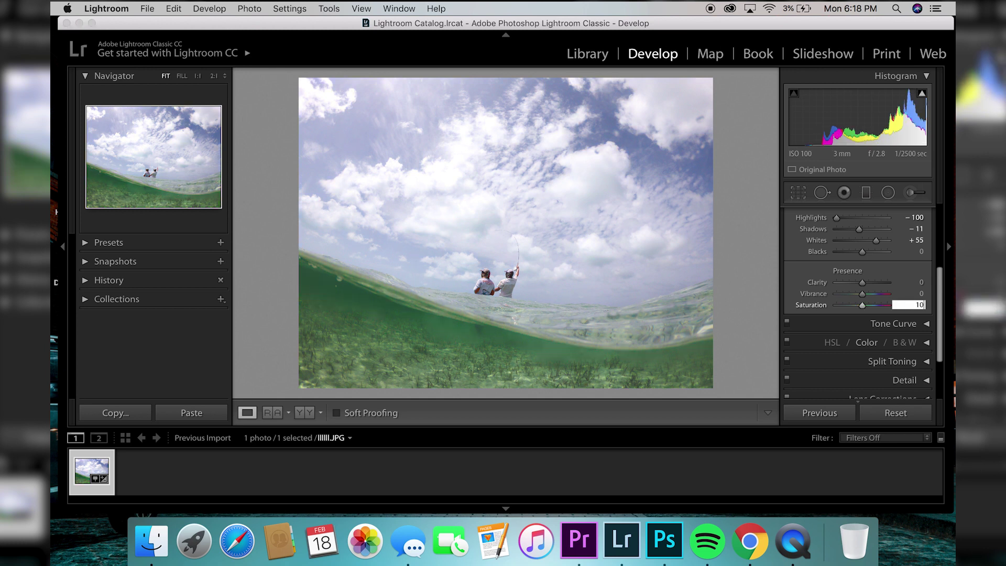
{"action": "key", "text": "Return"}
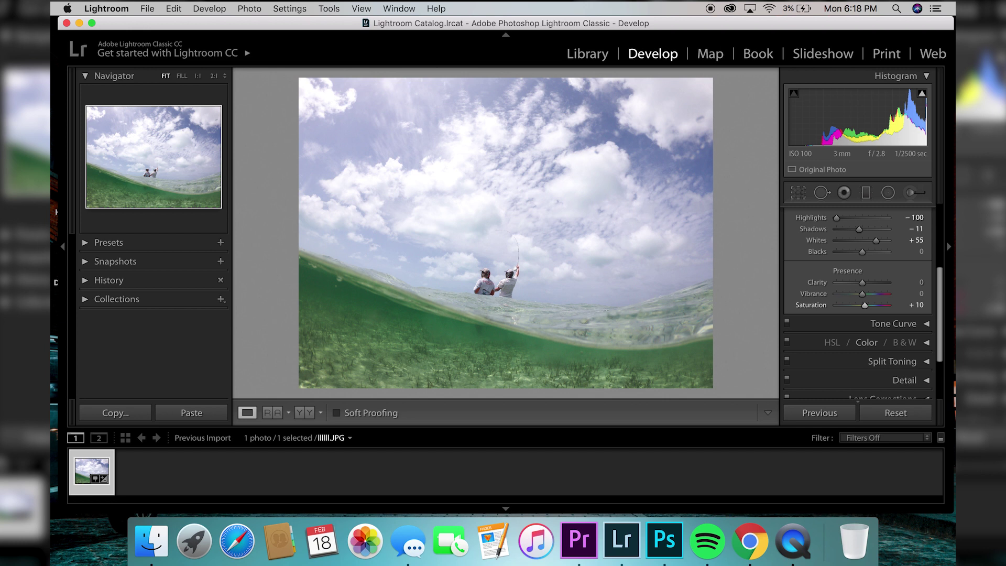
Step: Close the basic adjustments and set the tone curve's Lights to +10 and Darks to -25
{"action": "scroll", "coordinate": [904, 304], "scroll_direction": "up", "scroll_amount": 5}
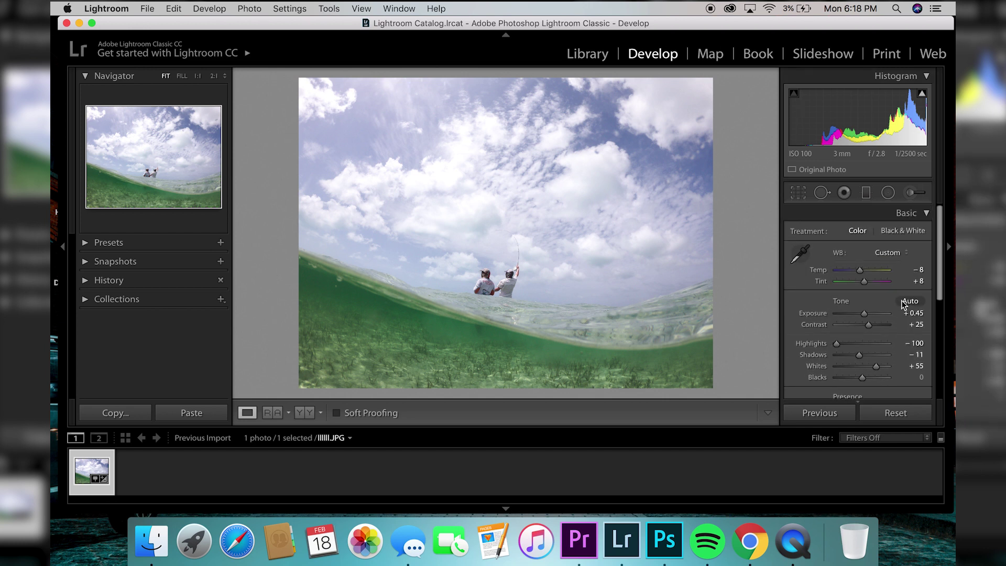
{"action": "left_click", "coordinate": [913, 214]}
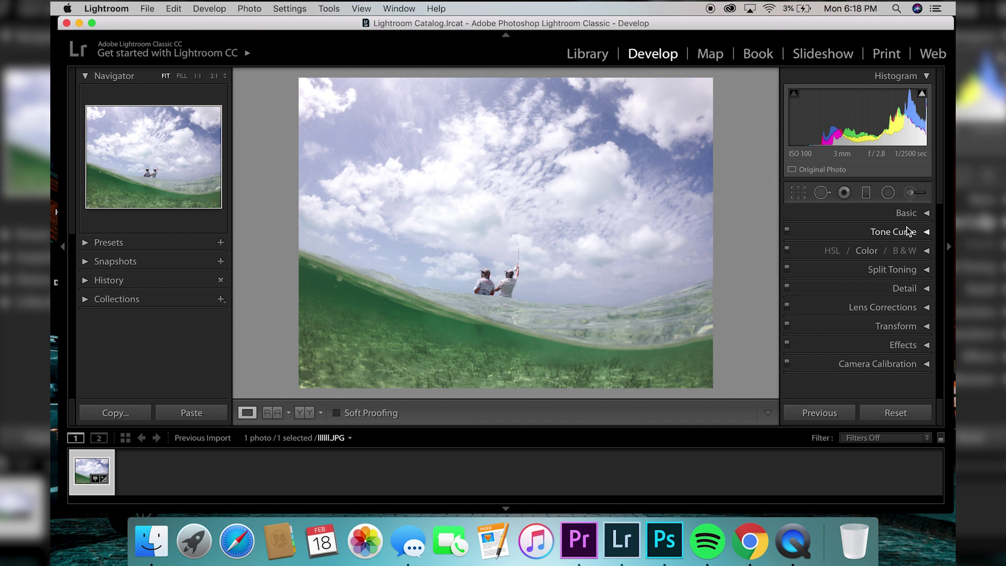
{"action": "left_click", "coordinate": [909, 231]}
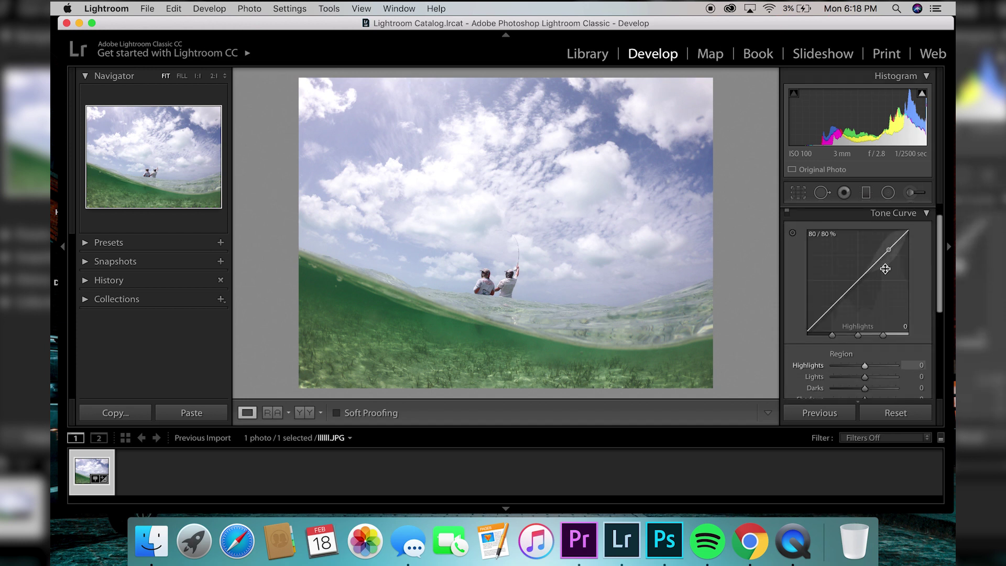
{"action": "scroll", "coordinate": [876, 308], "scroll_direction": "down", "scroll_amount": 3}
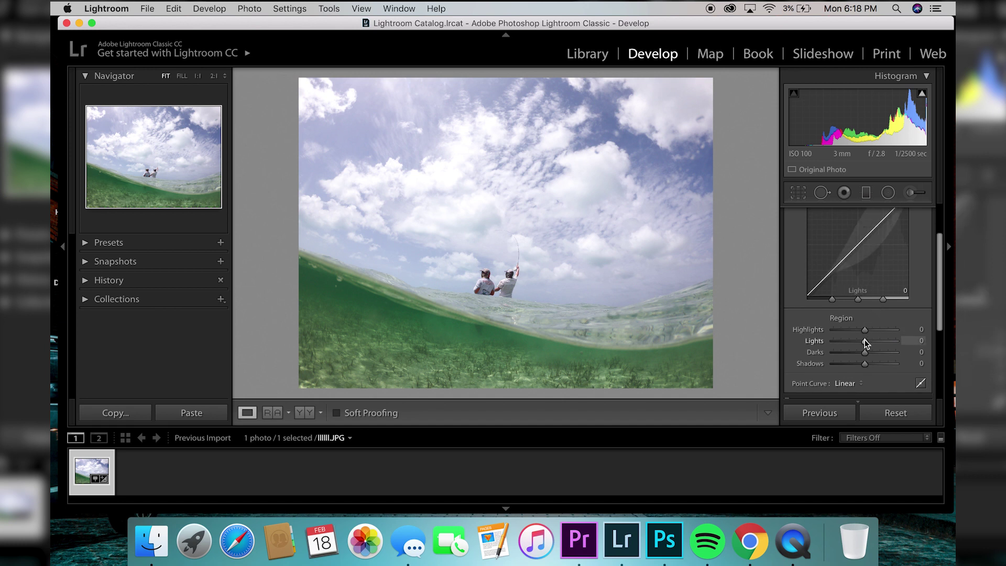
{"action": "left_click", "coordinate": [922, 340]}
{"action": "type", "text": "10"}
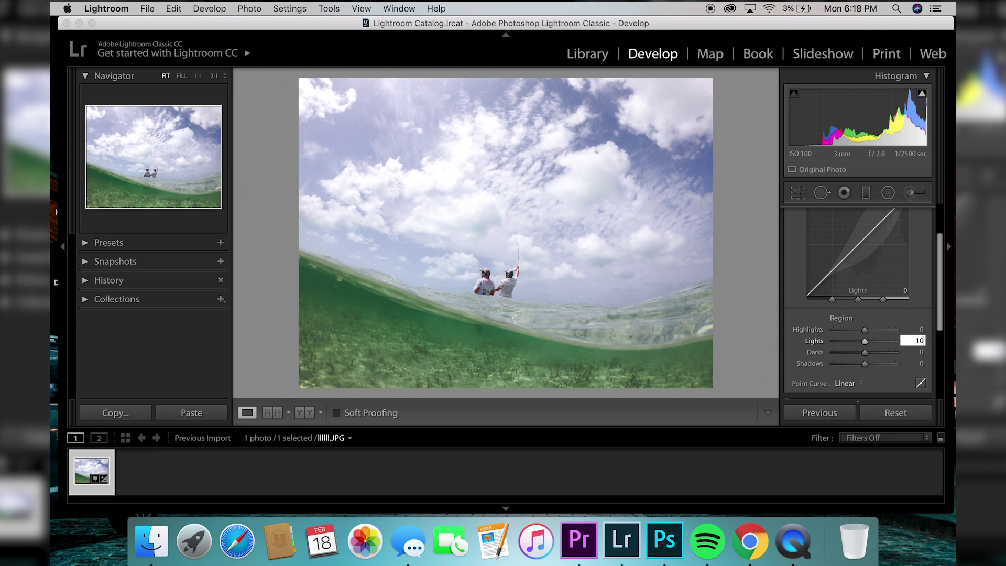
{"action": "key", "text": "Return"}
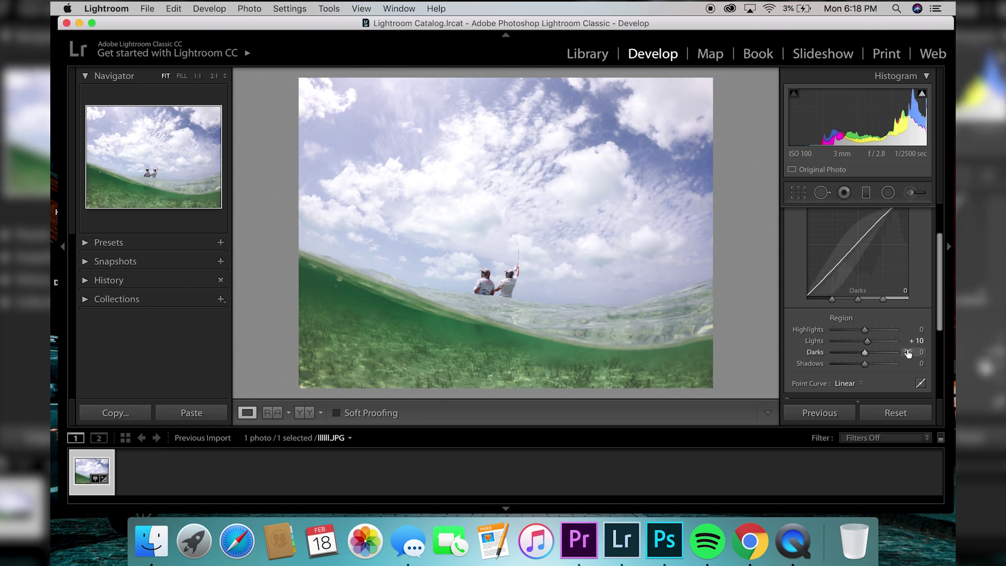
{"action": "left_click", "coordinate": [923, 353]}
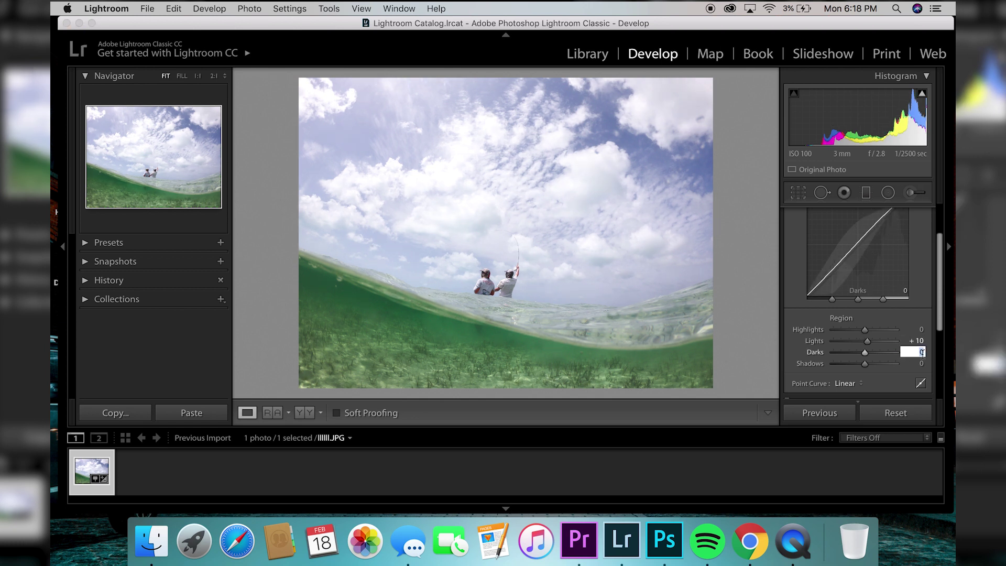
{"action": "type", "text": "-25"}
{"action": "key", "text": "Return"}
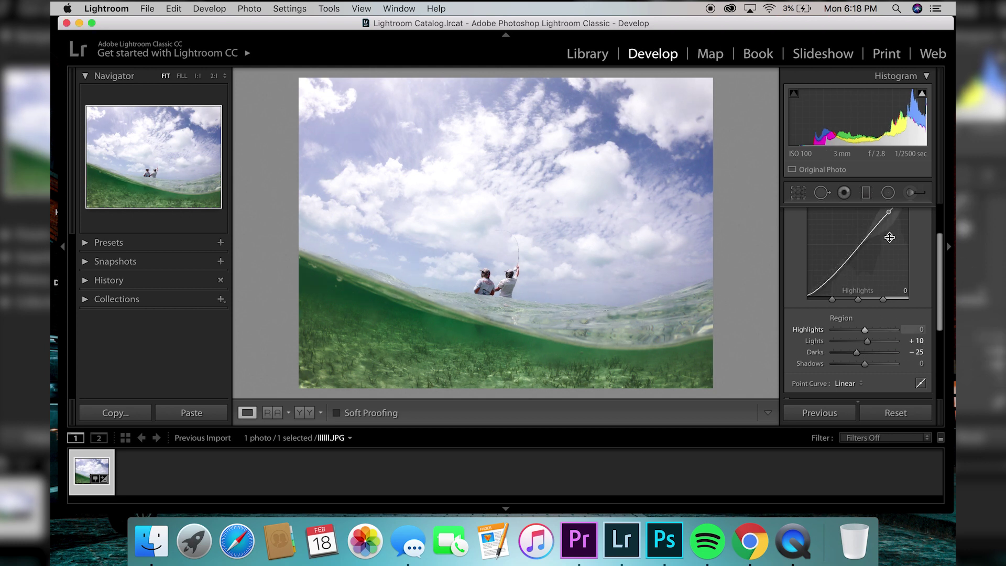
Step: Close the tone curve and adjust the aqua color to hue +100, saturation +100 and luminance +35
{"action": "scroll", "coordinate": [890, 238], "scroll_direction": "up", "scroll_amount": 2}
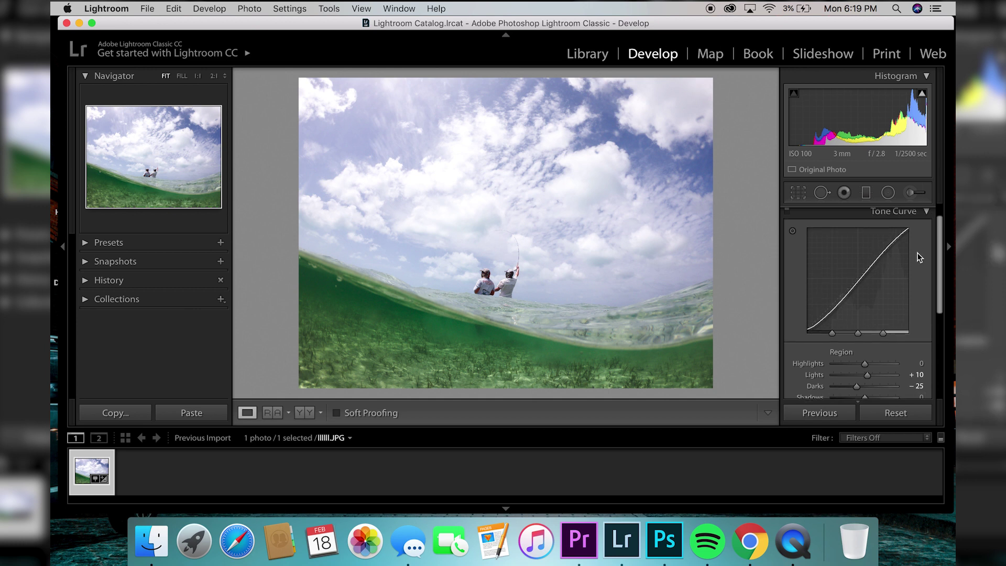
{"action": "scroll", "coordinate": [917, 253], "scroll_direction": "up", "scroll_amount": 2}
{"action": "left_click", "coordinate": [919, 232]}
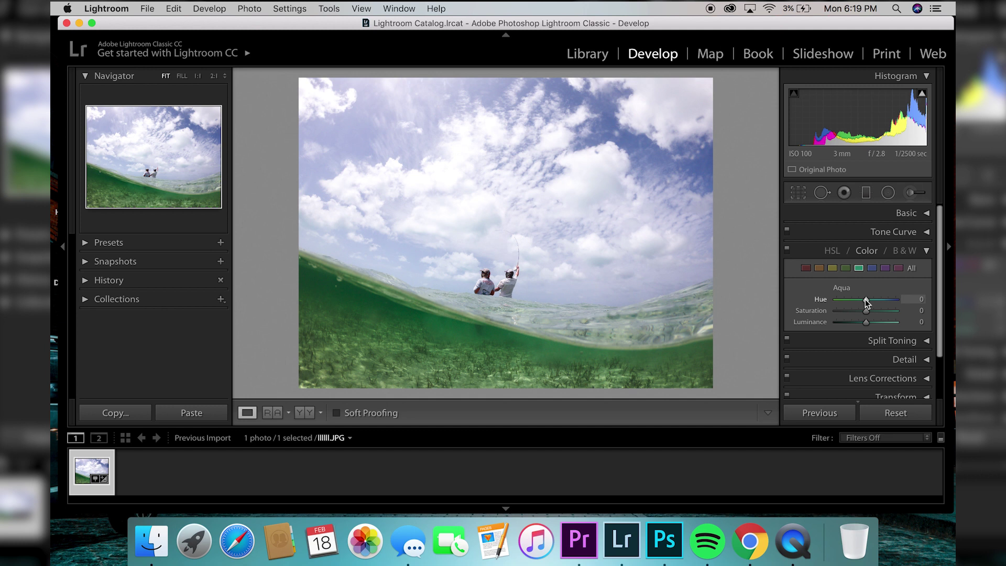
{"action": "left_click_drag", "start_coordinate": [866, 300], "coordinate": [908, 298]}
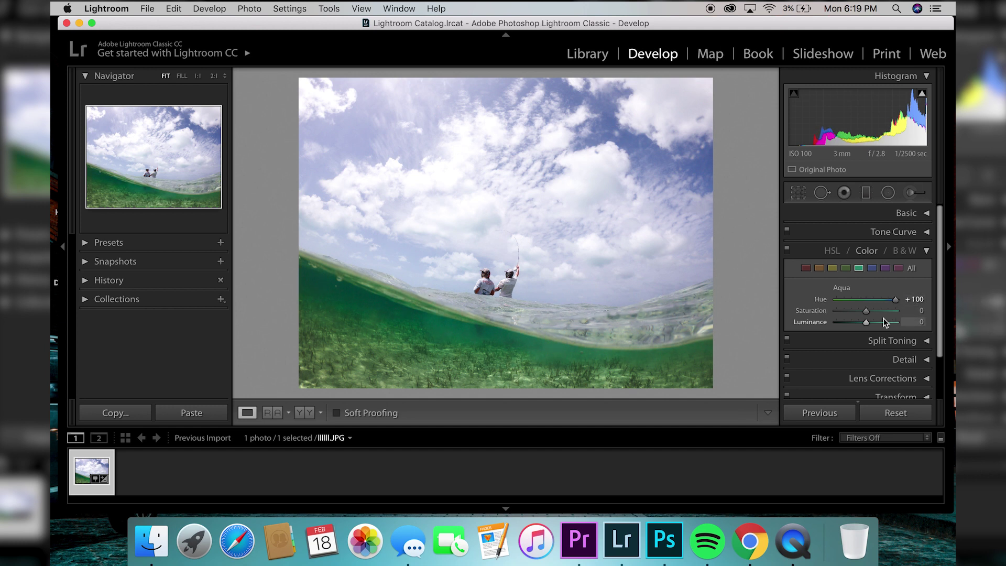
{"action": "left_click_drag", "start_coordinate": [867, 311], "coordinate": [907, 315]}
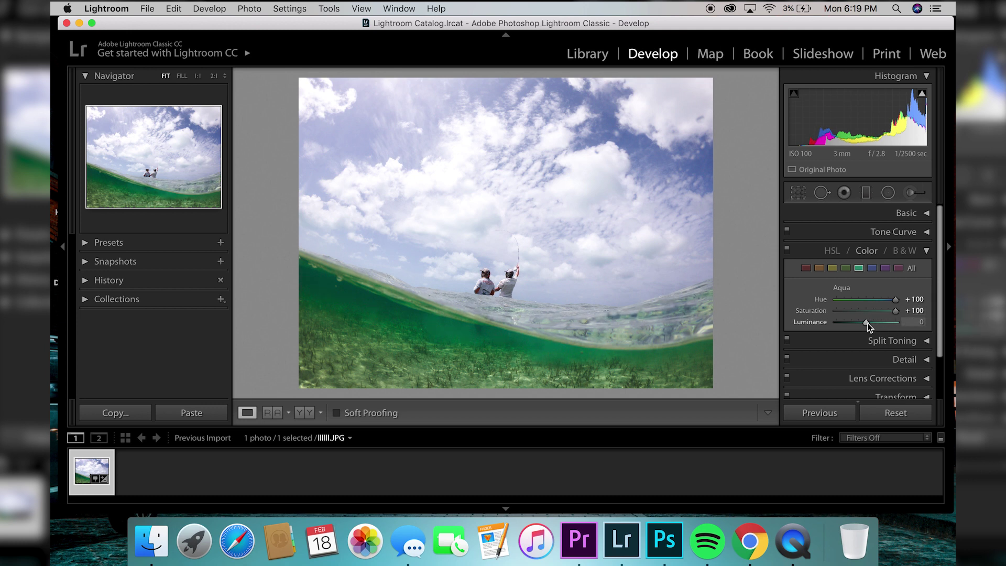
{"action": "left_click", "coordinate": [915, 322]}
{"action": "type", "text": "3"}
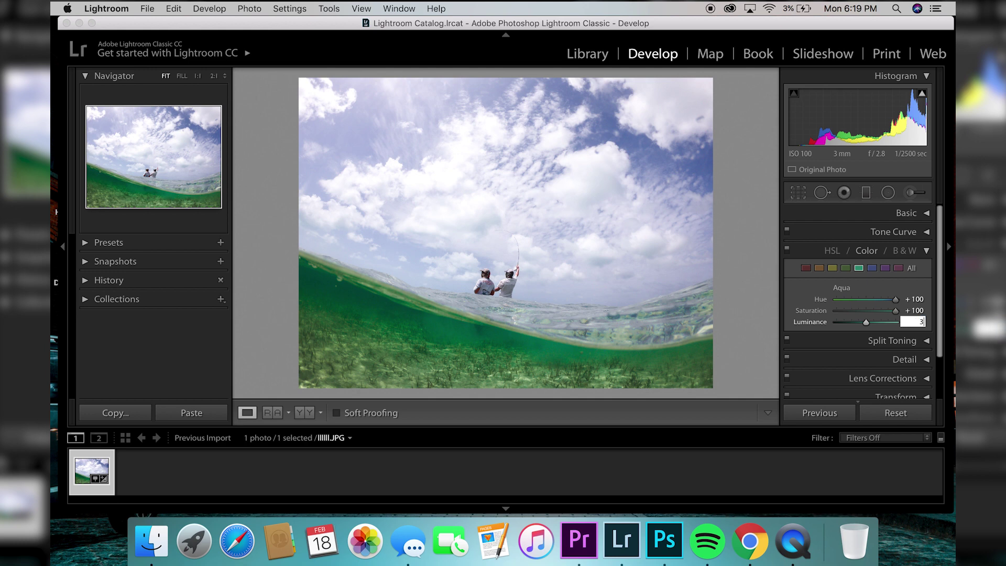
{"action": "type", "text": "5"}
{"action": "key", "text": "Return"}
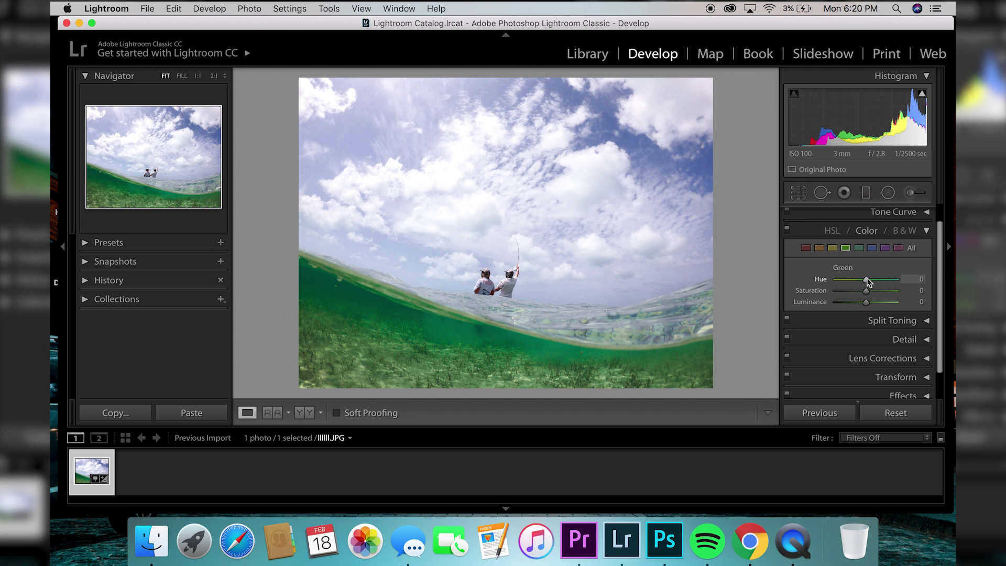
Step: Adjust the green color to hue +100 and saturation +10
{"action": "left_click_drag", "start_coordinate": [867, 279], "coordinate": [899, 284]}
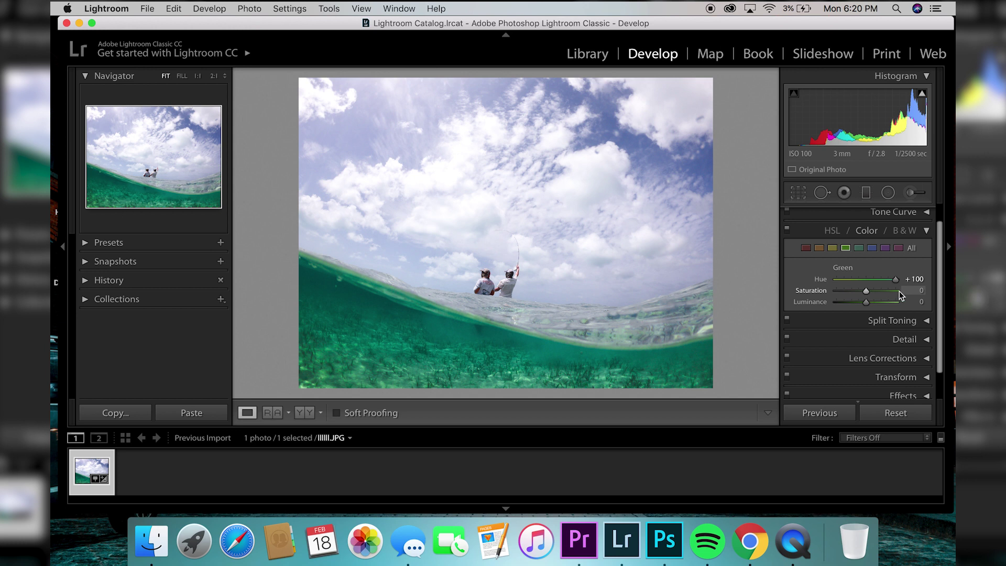
{"action": "left_click", "coordinate": [917, 291]}
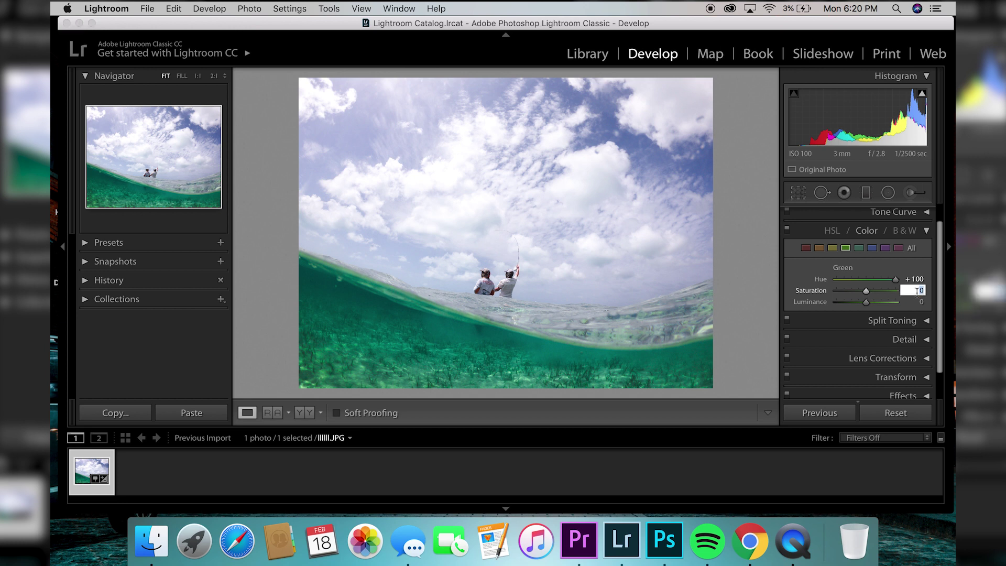
{"action": "type", "text": "1"}
{"action": "key", "text": "Return"}
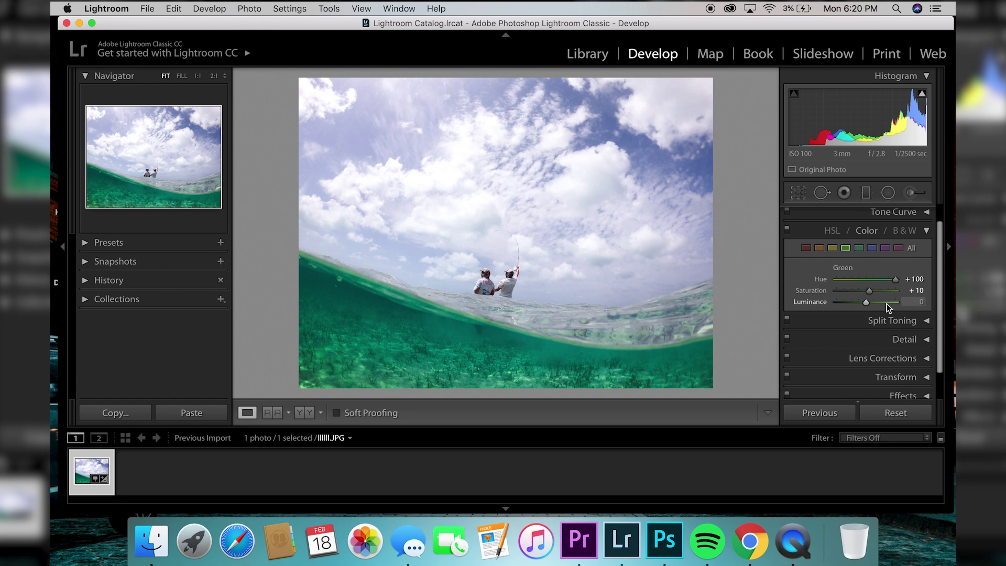
Step: Set the green luminance to +100, and adjust the blue color to hue -25 and saturation +50
{"action": "left_click_drag", "start_coordinate": [868, 303], "coordinate": [904, 303]}
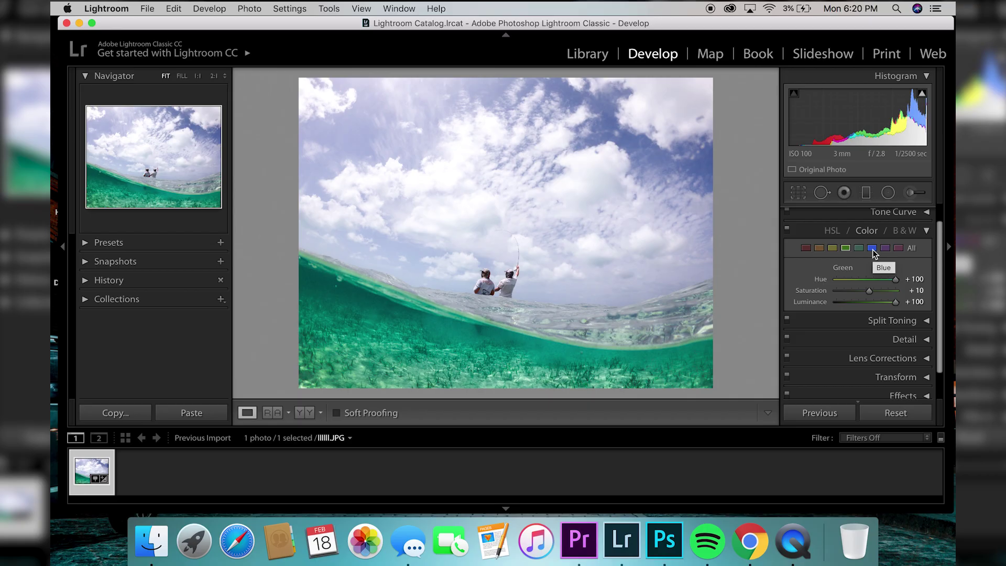
{"action": "left_click", "coordinate": [873, 249]}
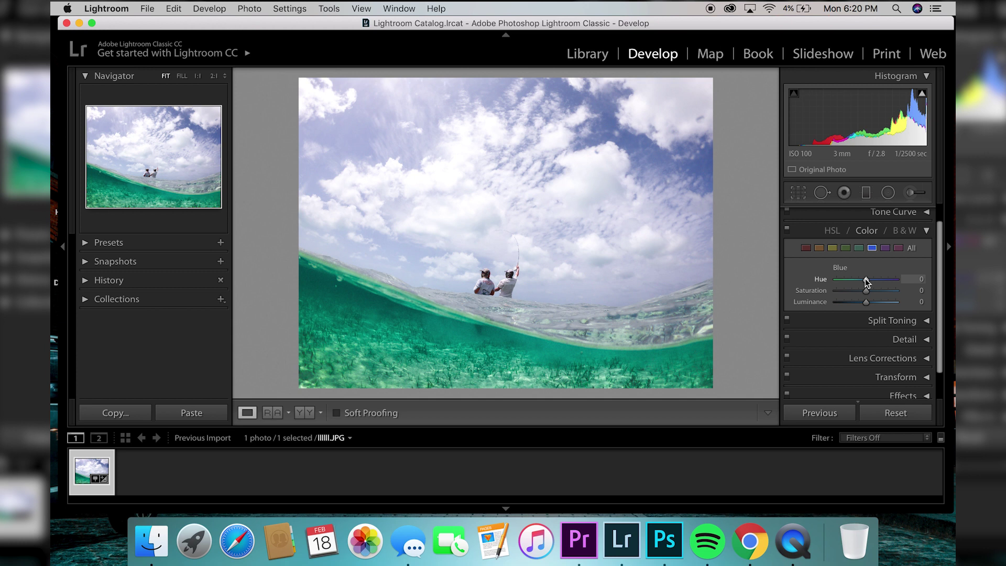
{"action": "left_click", "coordinate": [912, 279]}
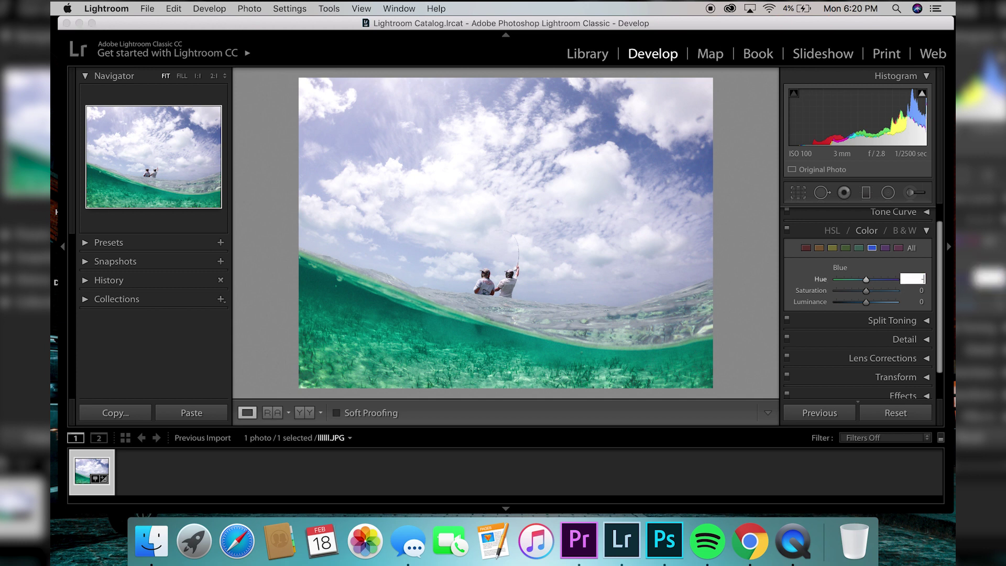
{"action": "key", "text": "Return"}
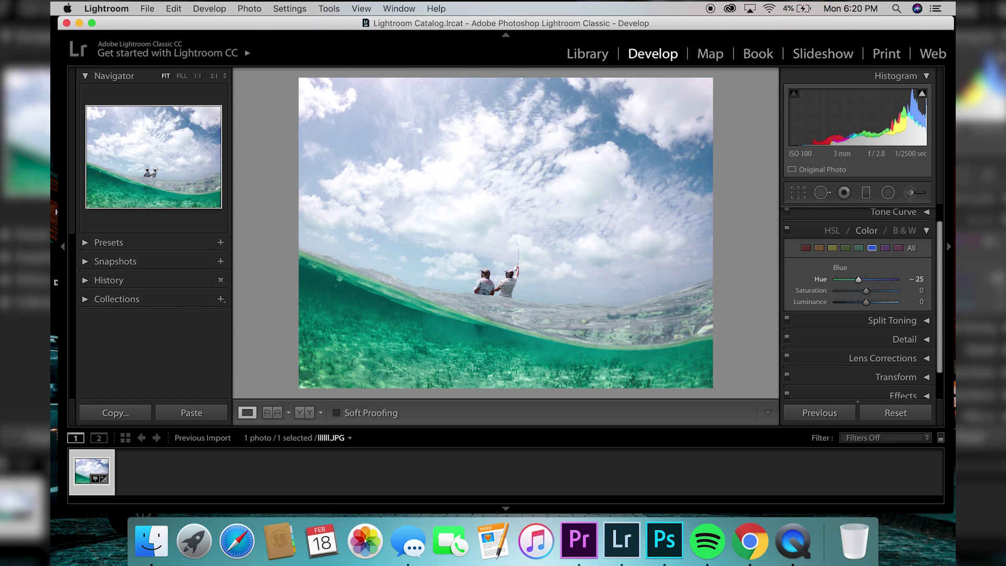
{"action": "left_click", "coordinate": [923, 292]}
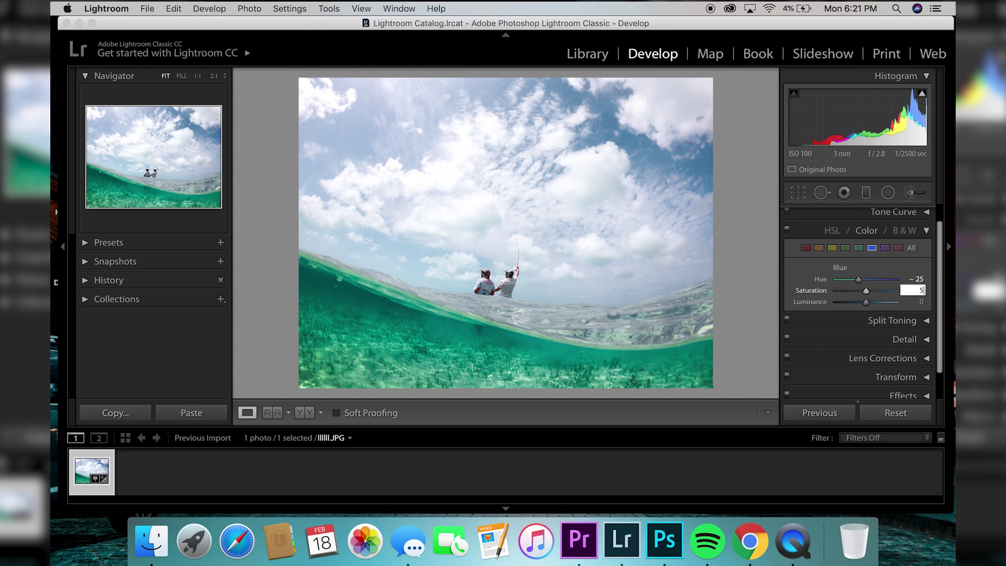
{"action": "key", "text": "Return"}
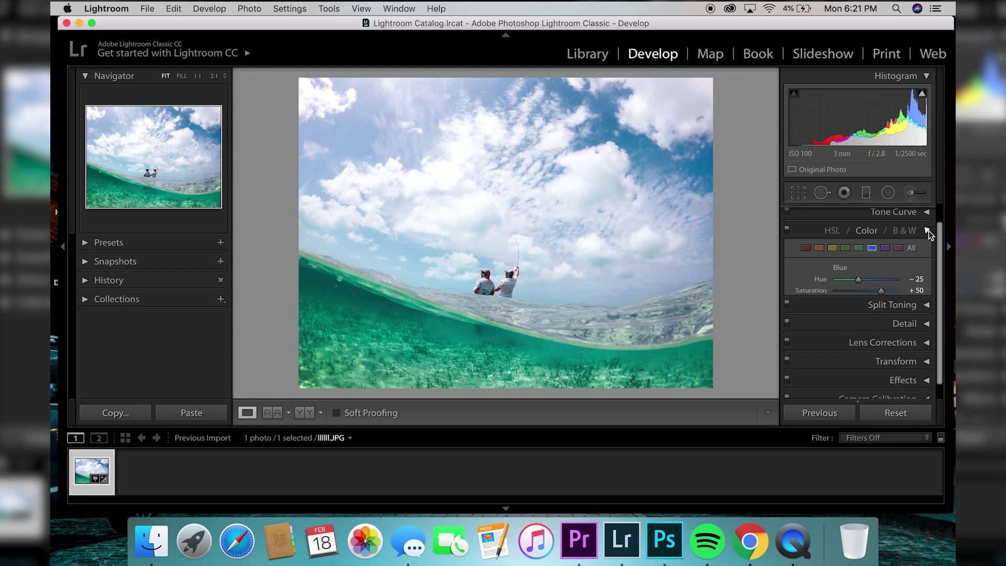
Step: Close the color adjustments and enable profile corrections for the lens
{"action": "left_click", "coordinate": [928, 231]}
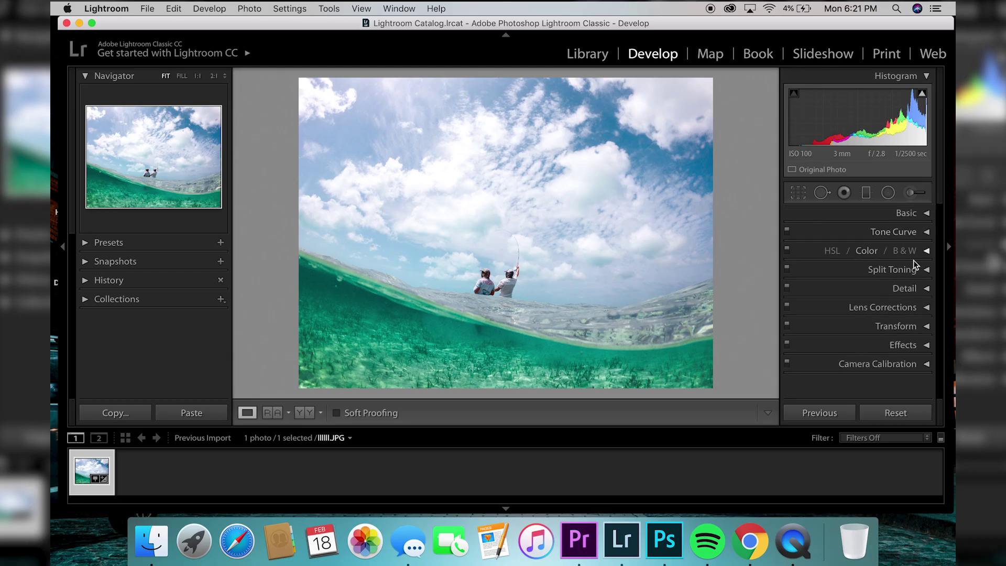
{"action": "left_click", "coordinate": [903, 307]}
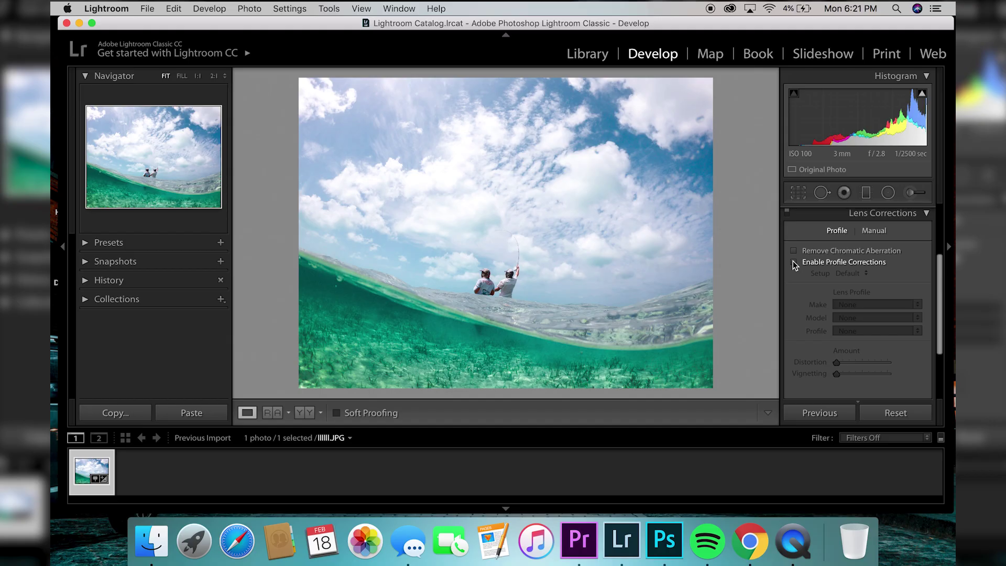
{"action": "left_click", "coordinate": [794, 261]}
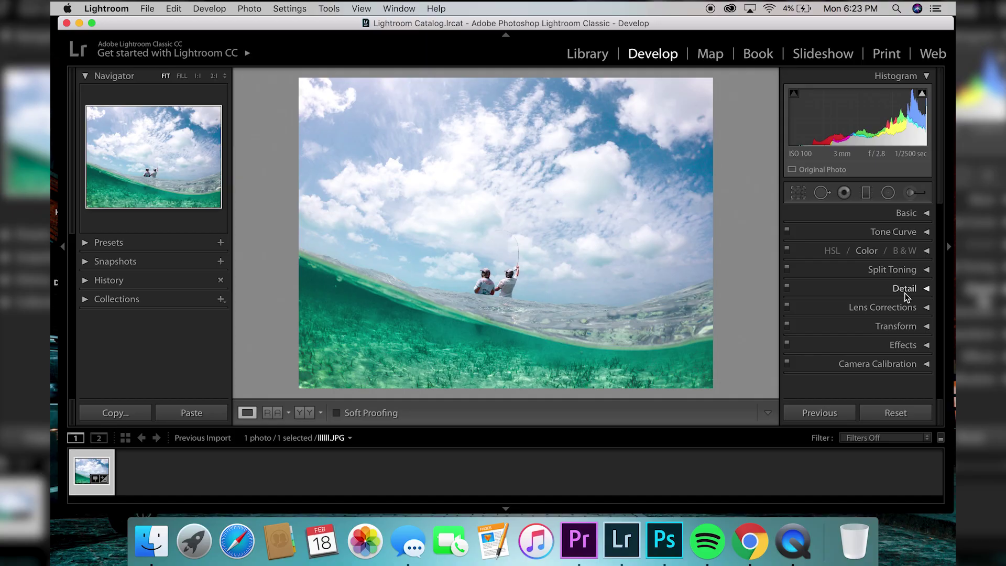
Step: Center the detail preview on the two anglers and raise the sharpening amount
{"action": "left_click", "coordinate": [904, 289]}
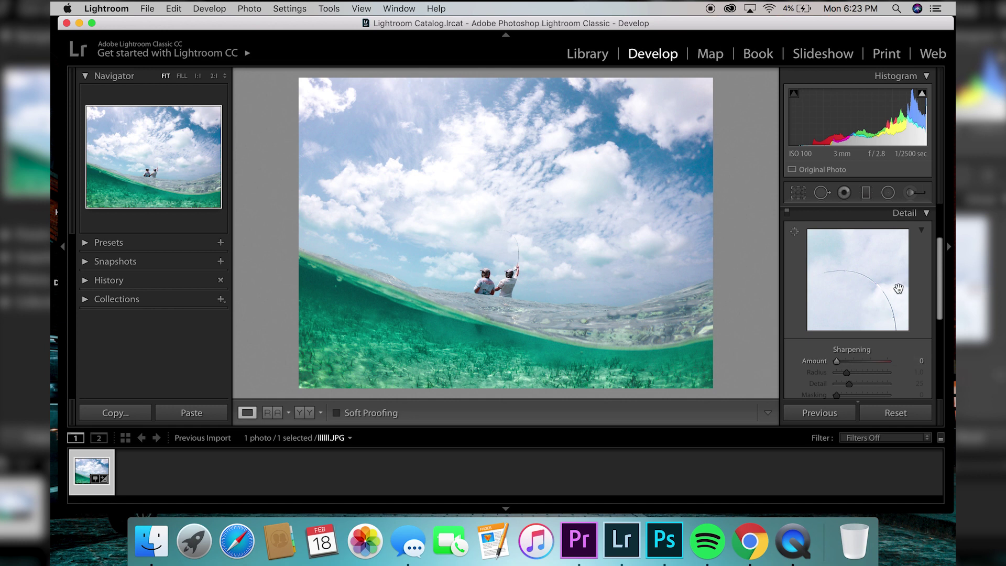
{"action": "left_click", "coordinate": [847, 300]}
{"action": "left_click_drag", "start_coordinate": [847, 300], "coordinate": [852, 297]}
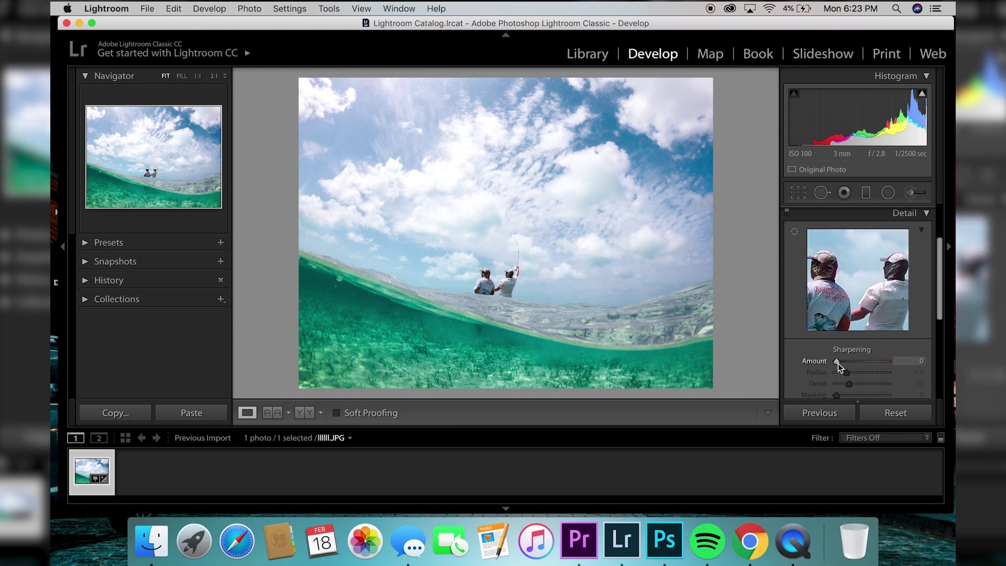
{"action": "left_click_drag", "start_coordinate": [837, 361], "coordinate": [858, 361]}
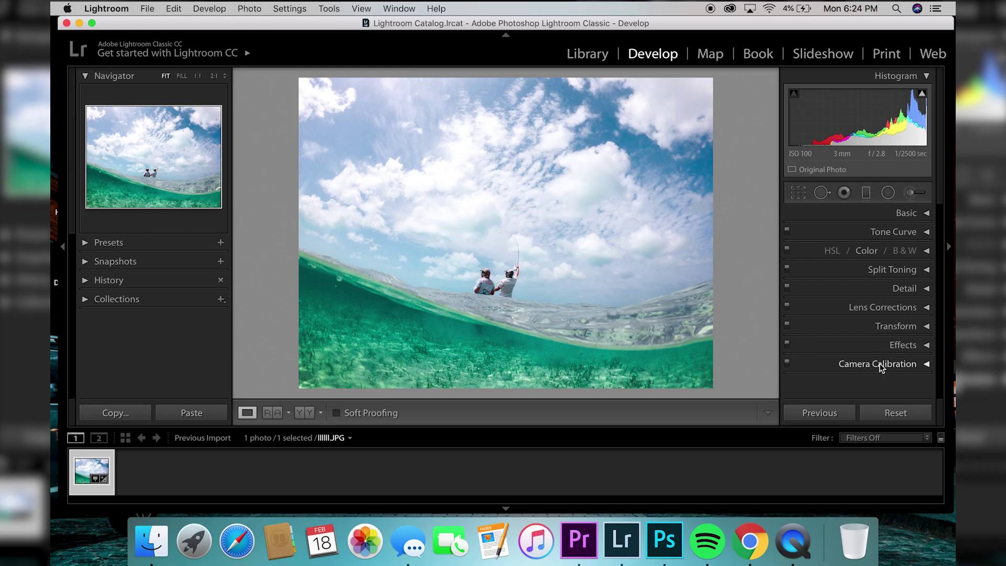
Step: Try the camera calibration's Blue Primary hue at -100, reset it and collapse the calibration settings
{"action": "left_click", "coordinate": [879, 364]}
{"action": "scroll", "coordinate": [879, 363], "scroll_direction": "down", "scroll_amount": 5}
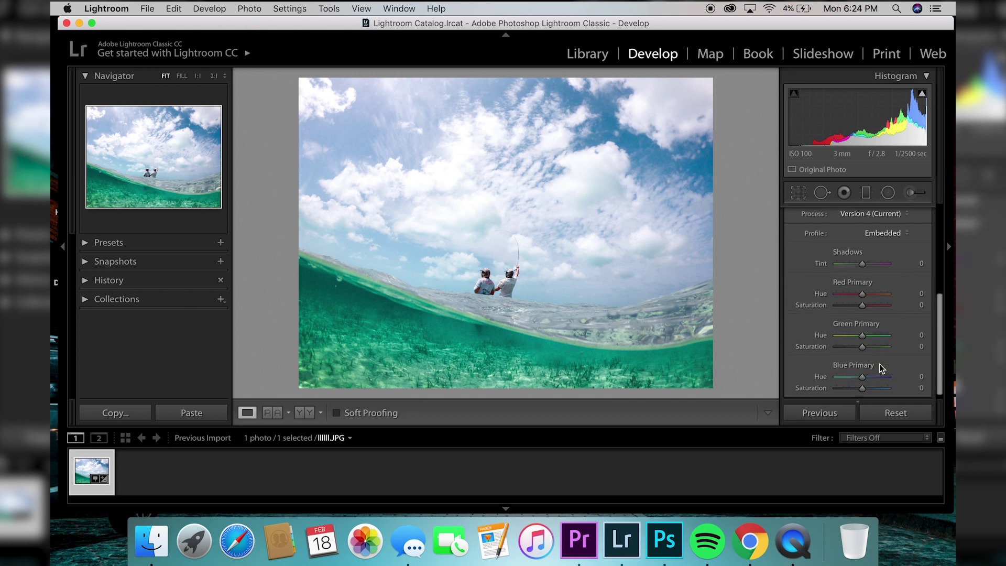
{"action": "scroll", "coordinate": [880, 364], "scroll_direction": "down", "scroll_amount": 1}
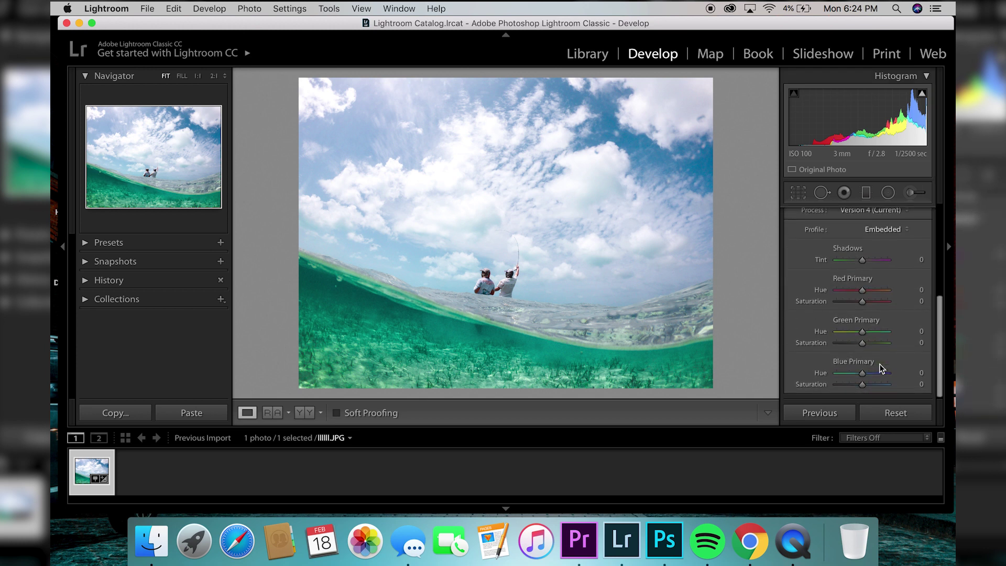
{"action": "left_click_drag", "start_coordinate": [863, 374], "coordinate": [831, 378]}
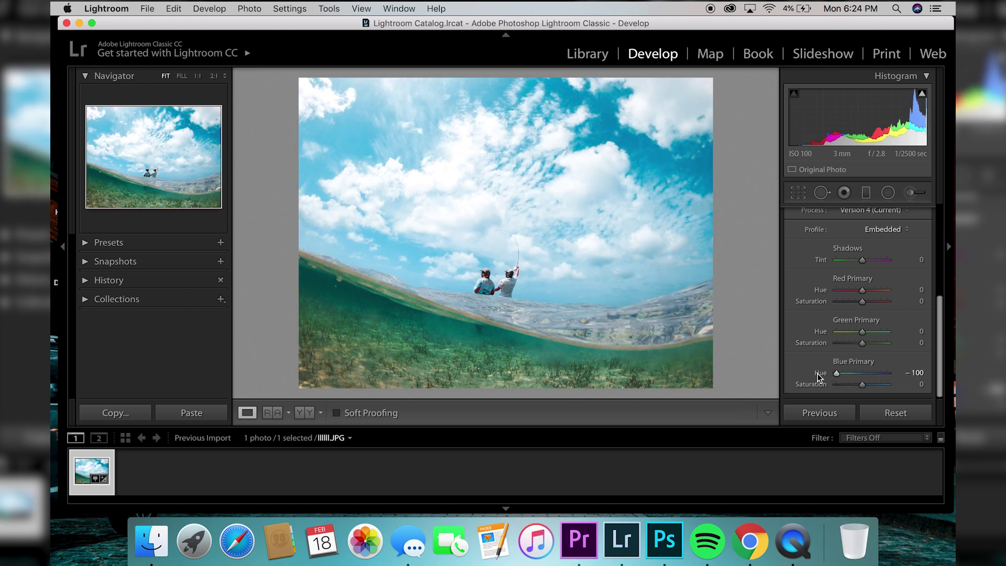
{"action": "double_click", "coordinate": [819, 376]}
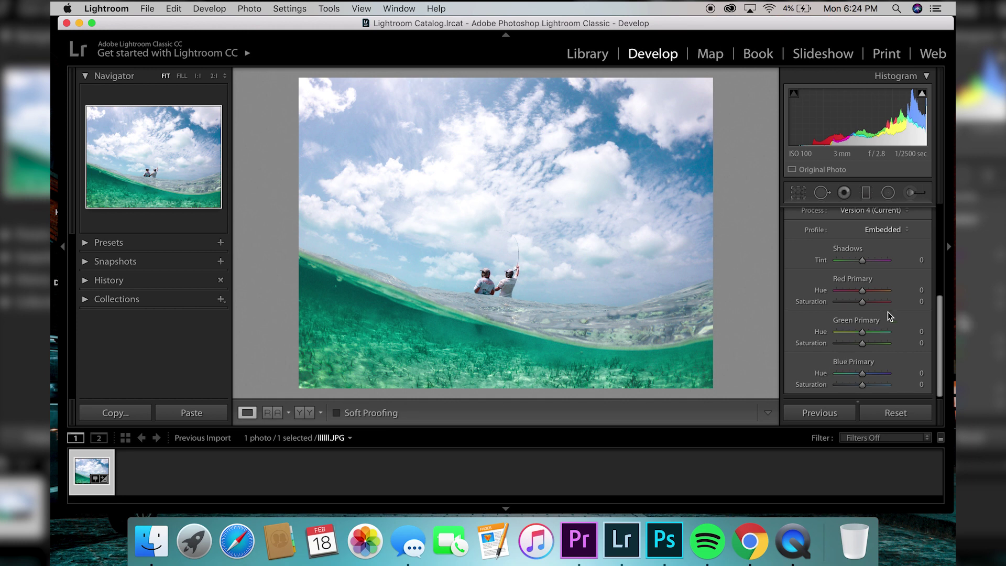
{"action": "scroll", "coordinate": [888, 313], "scroll_direction": "up", "scroll_amount": 5}
{"action": "left_click", "coordinate": [911, 245], "text": "super"}
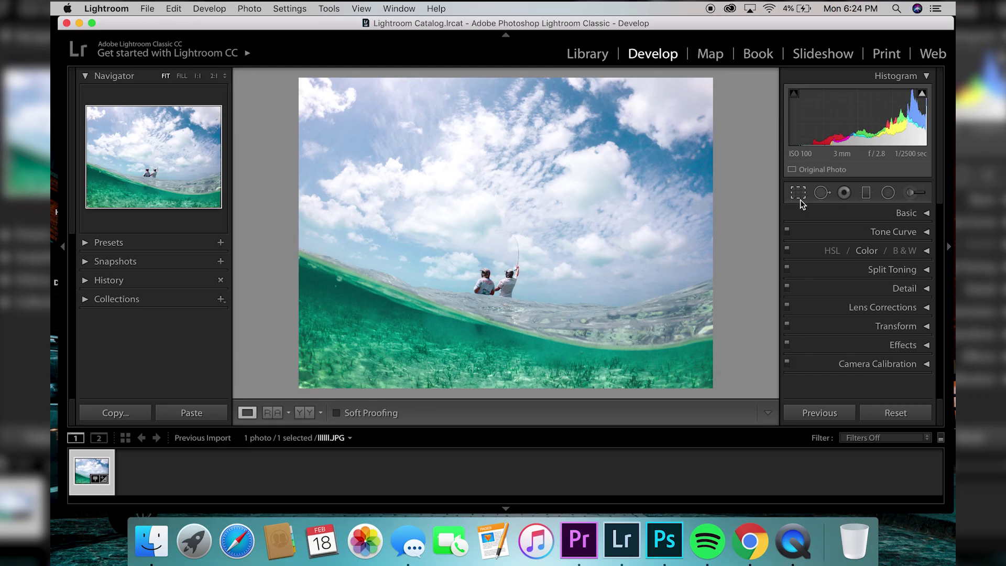
Step: Crop the photo to a 1 x 1 aspect ratio, shifting the image slightly so the anglers sit nearer the center
{"action": "left_click", "coordinate": [800, 199]}
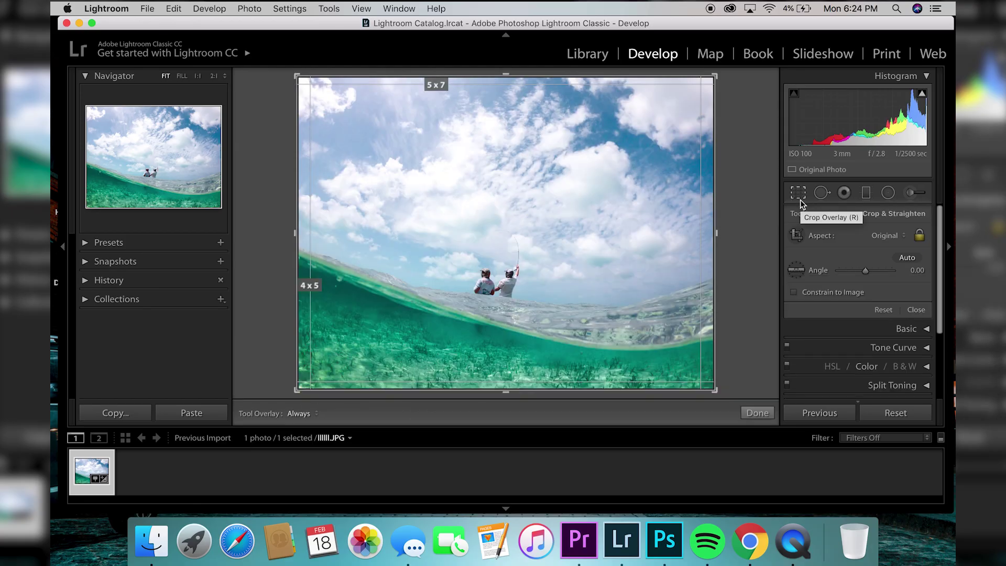
{"action": "left_click", "coordinate": [889, 238]}
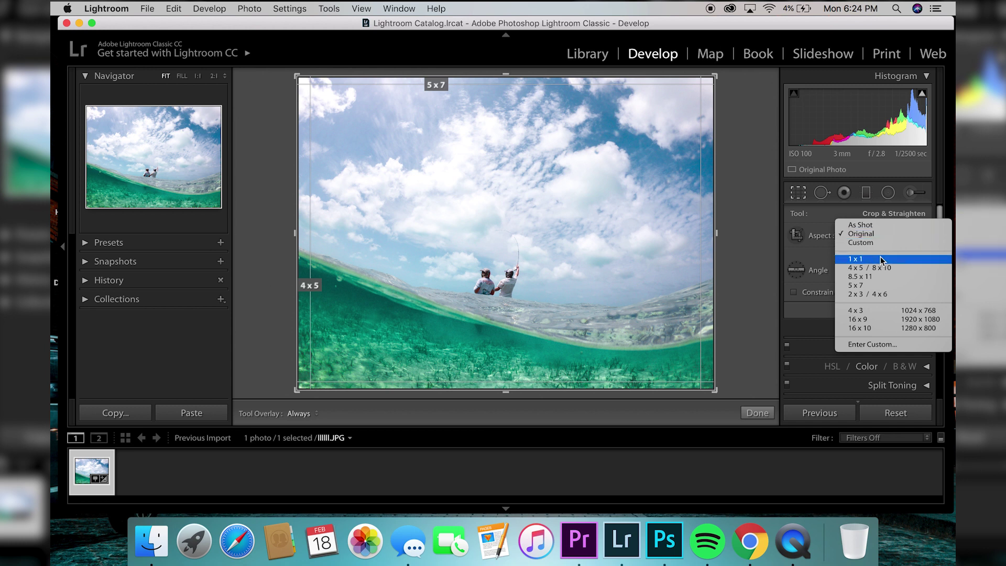
{"action": "left_click", "coordinate": [881, 258]}
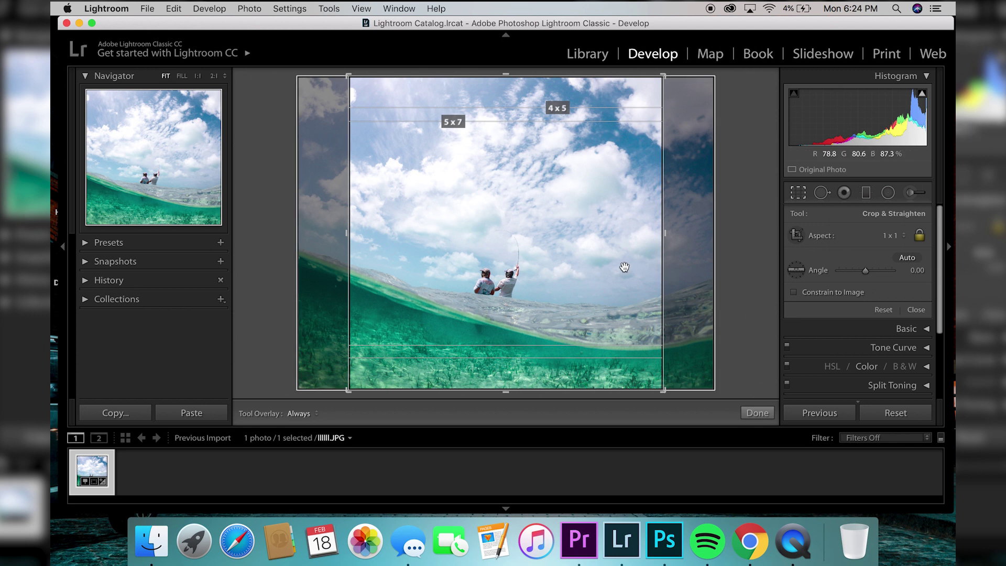
{"action": "left_click_drag", "start_coordinate": [557, 278], "coordinate": [566, 283]}
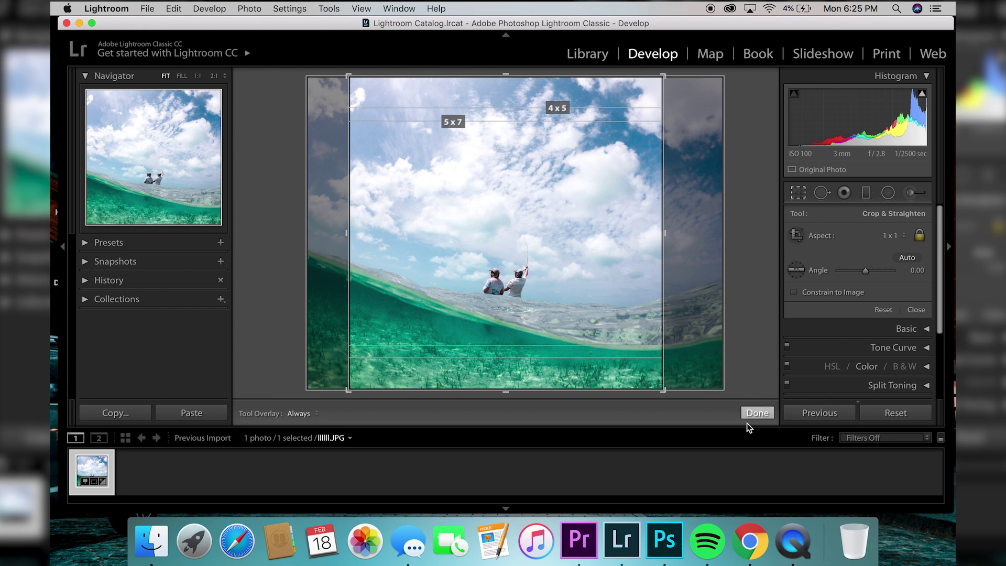
{"action": "left_click", "coordinate": [757, 414]}
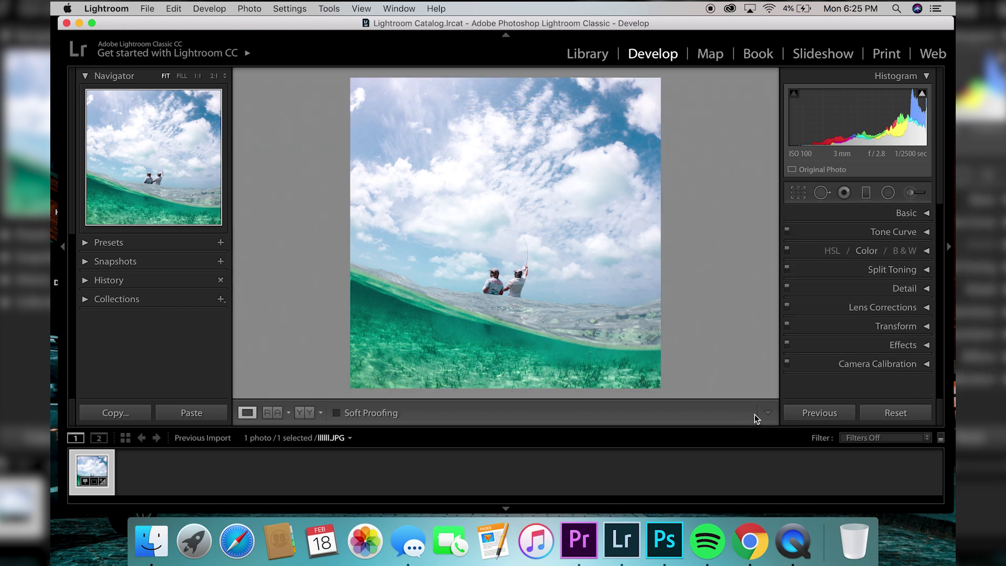
Step: Open the photo's export settings, review the file, sizing and metadata options, and keep the resolution in pixels per inch
{"action": "left_click", "coordinate": [152, 12]}
{"action": "left_click", "coordinate": [191, 162]}
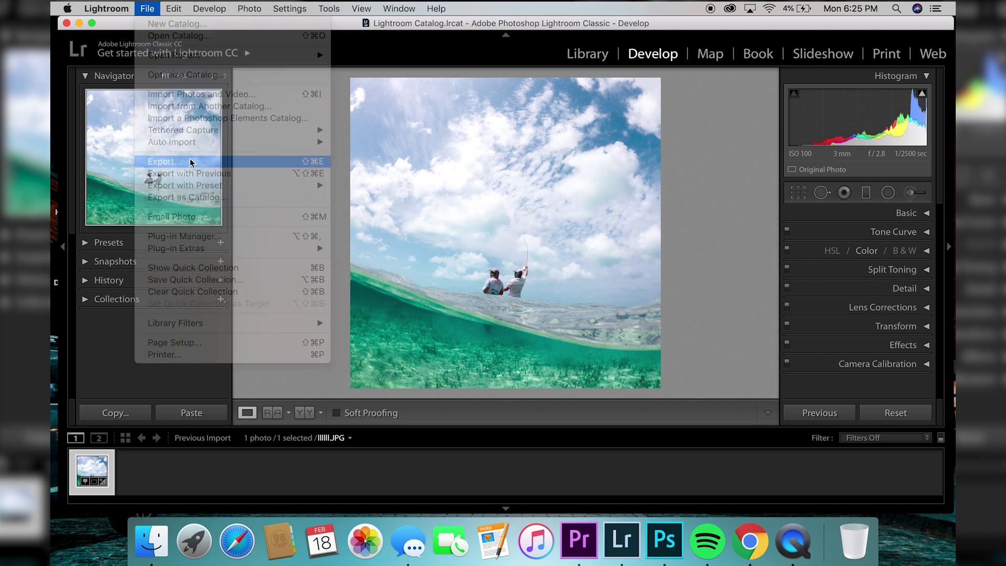
{"action": "scroll", "coordinate": [641, 290], "scroll_direction": "down", "scroll_amount": 5}
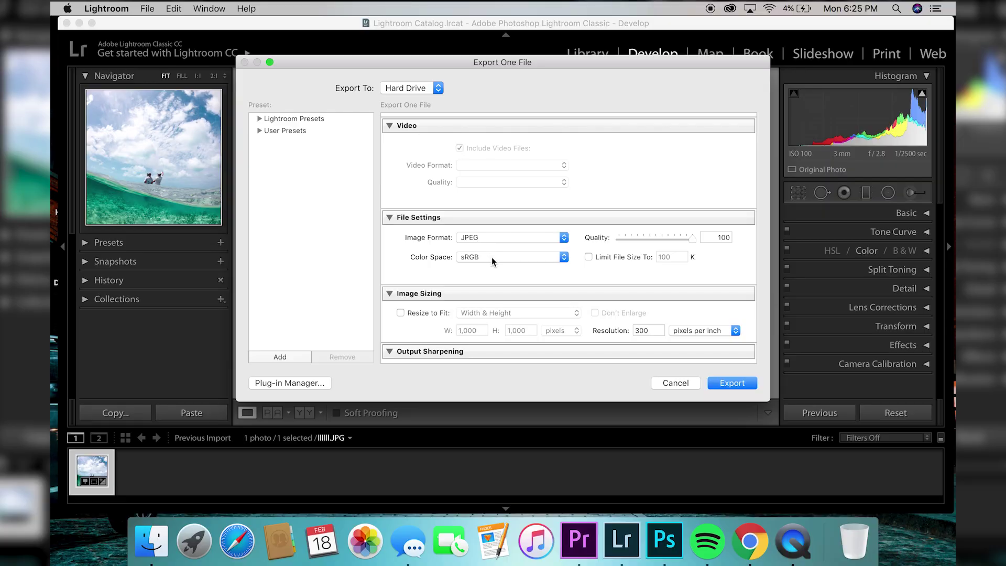
{"action": "scroll", "coordinate": [577, 269], "scroll_direction": "down", "scroll_amount": 5}
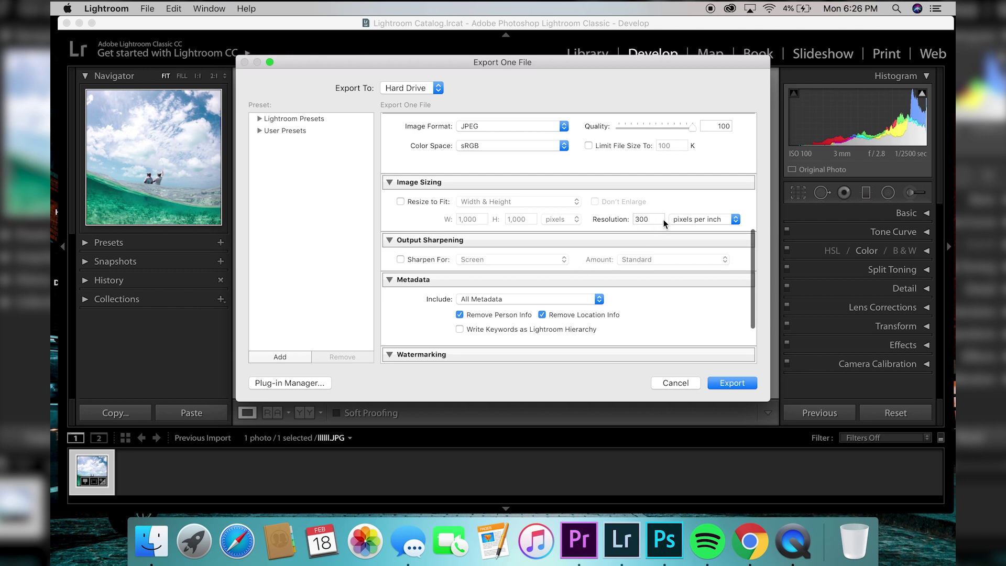
{"action": "left_click", "coordinate": [699, 222]}
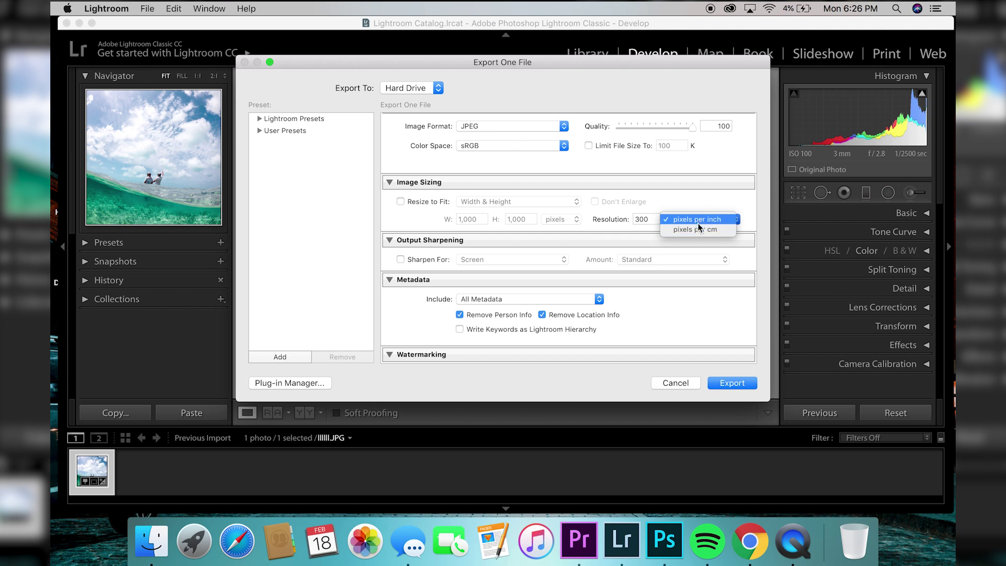
{"action": "left_click", "coordinate": [699, 220]}
{"action": "scroll", "coordinate": [678, 276], "scroll_direction": "down", "scroll_amount": 4}
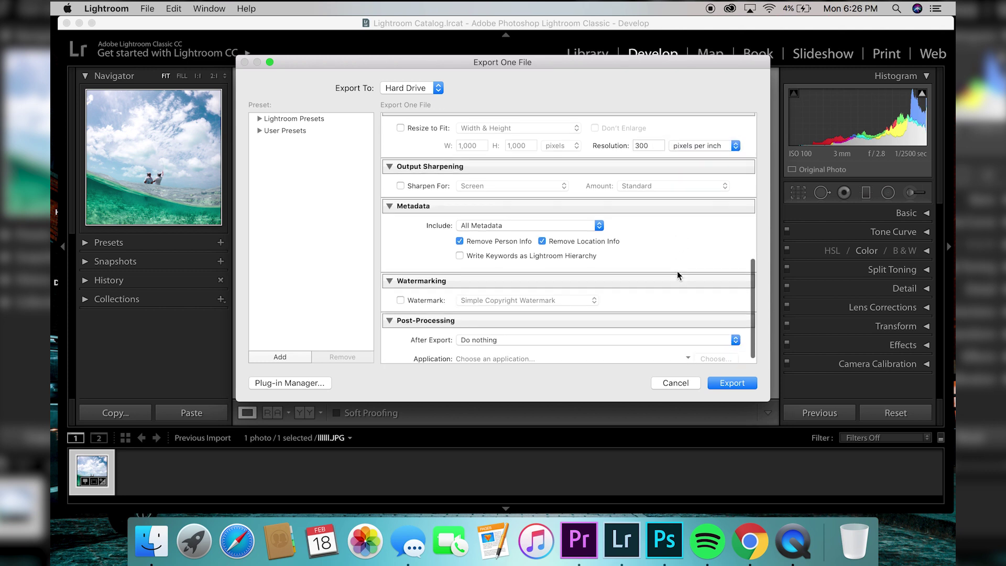
{"action": "scroll", "coordinate": [678, 276], "scroll_direction": "up", "scroll_amount": 10}
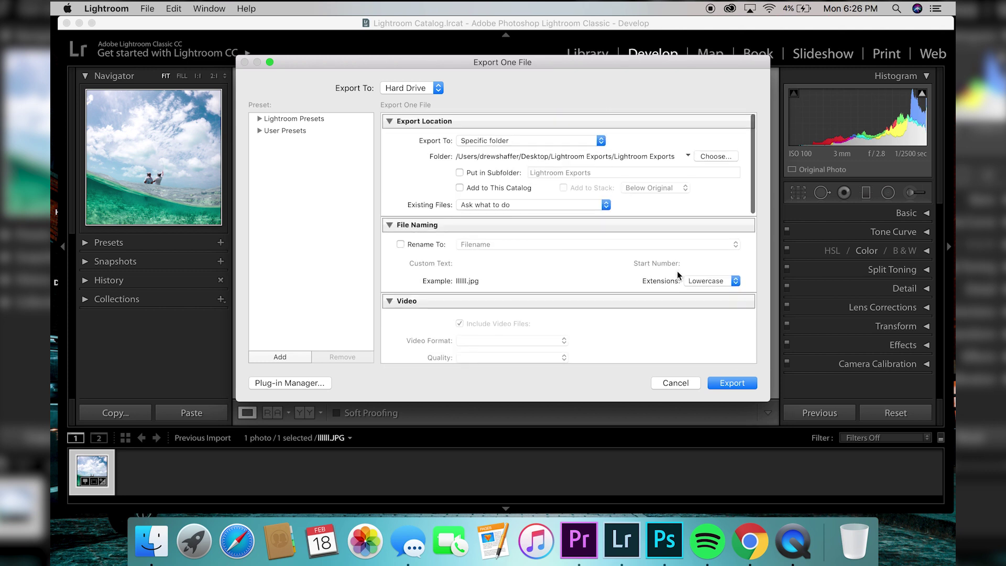
Step: Set the export location to Desktop and export the photo
{"action": "left_click", "coordinate": [509, 141]}
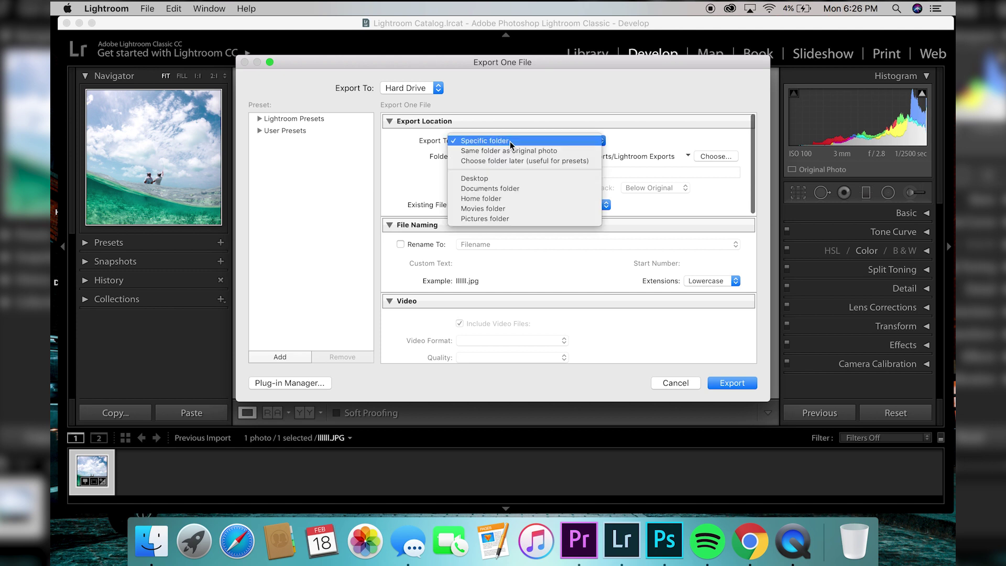
{"action": "left_click", "coordinate": [500, 179]}
{"action": "left_click", "coordinate": [504, 142]}
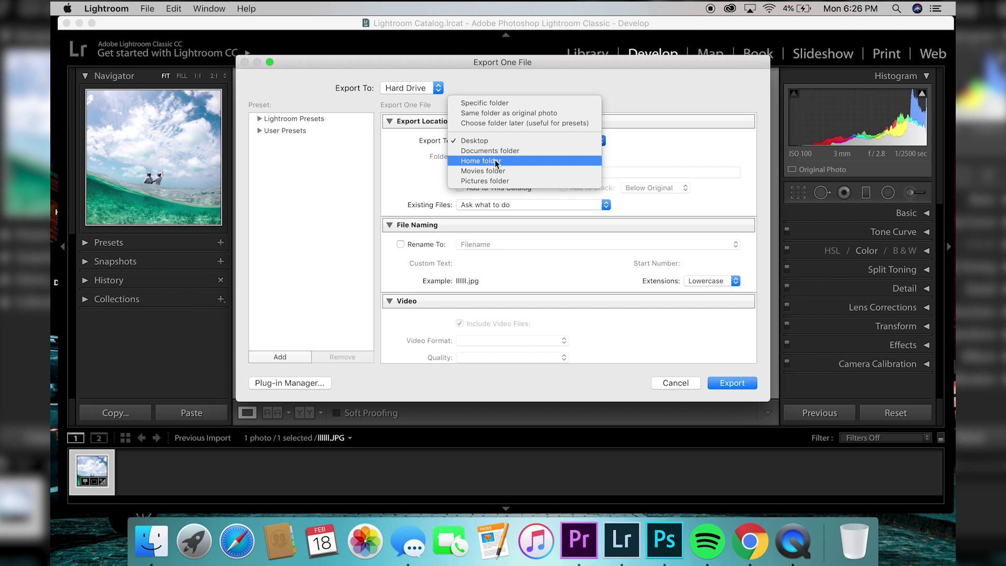
{"action": "left_click", "coordinate": [664, 151]}
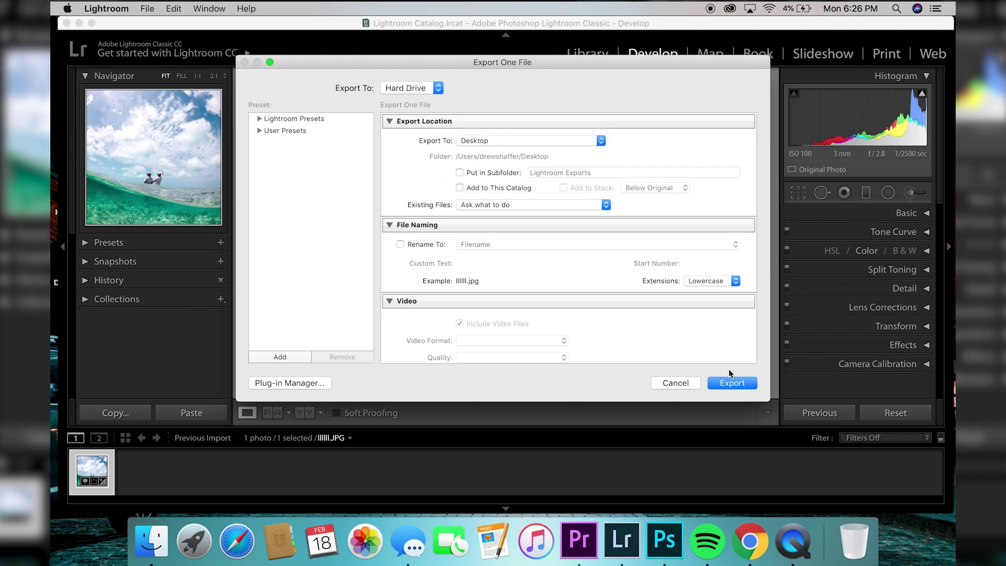
{"action": "left_click", "coordinate": [732, 383]}
Step: Minimize Lightroom and move the exported photo to a clear spot on the desktop
{"action": "key", "text": "super+m"}
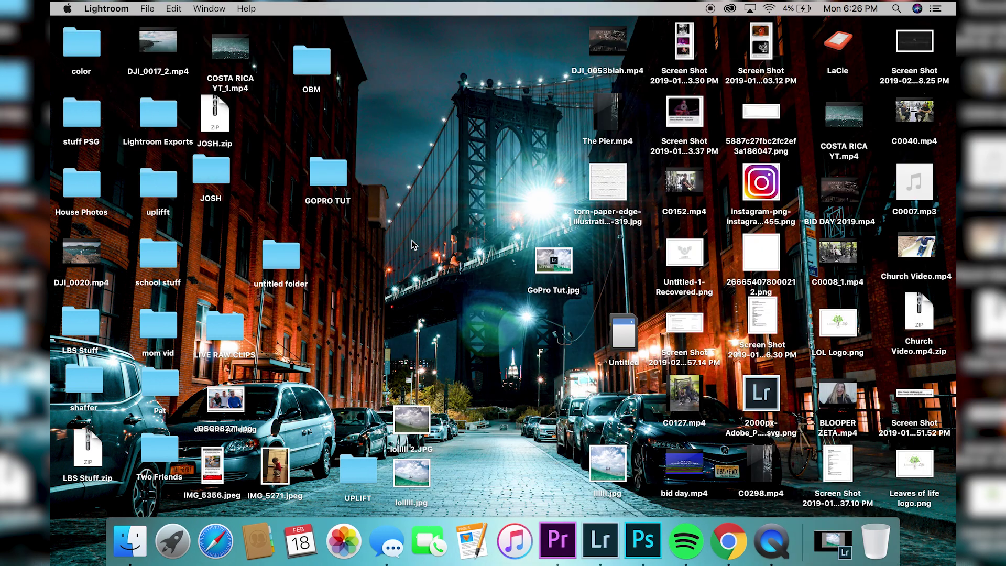
{"action": "left_click", "coordinate": [412, 240]}
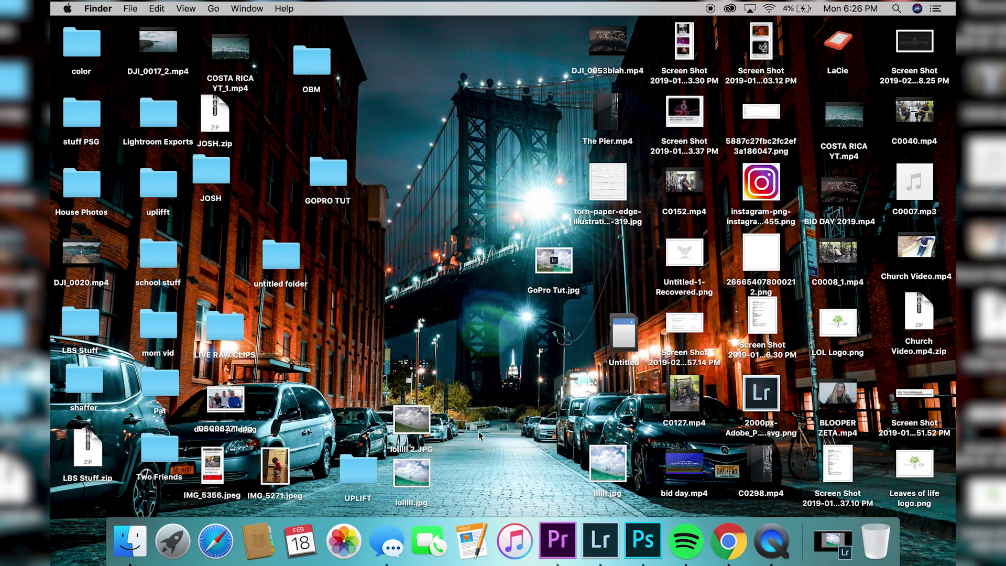
{"action": "left_click_drag", "start_coordinate": [601, 464], "coordinate": [440, 279]}
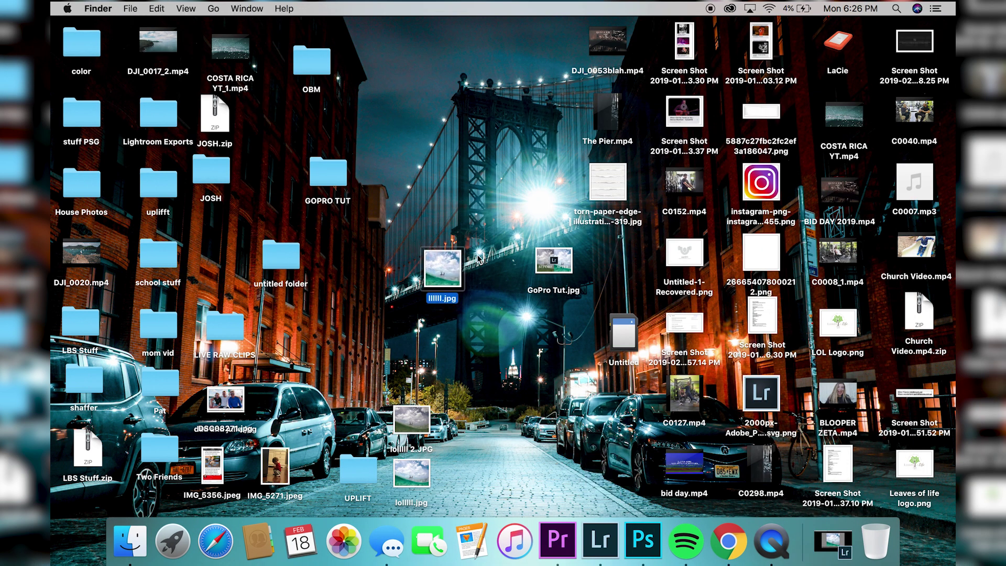
Step: Open the exported photo in Preview and start sharing it through AirDrop
{"action": "double_click", "coordinate": [441, 279]}
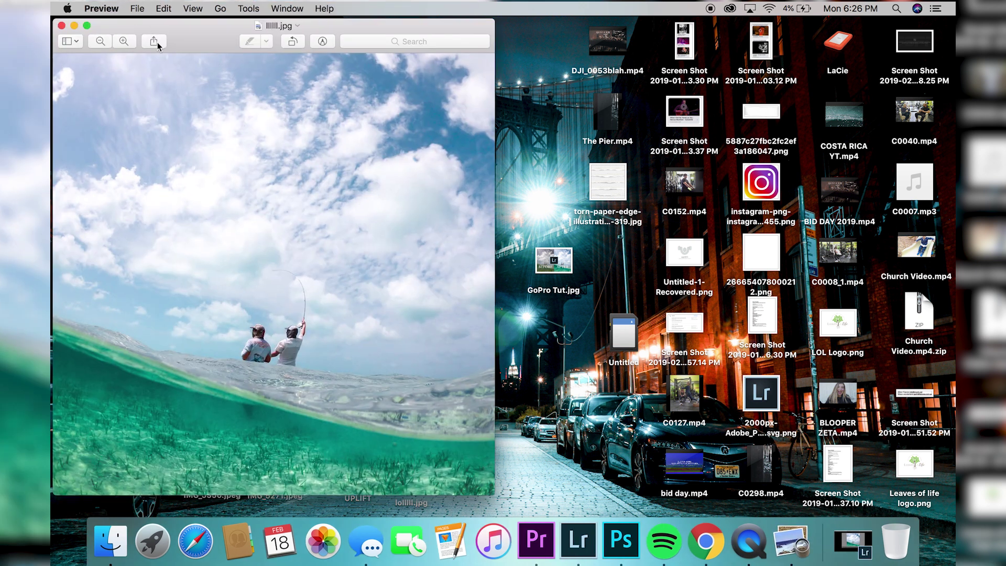
{"action": "left_click", "coordinate": [154, 42]}
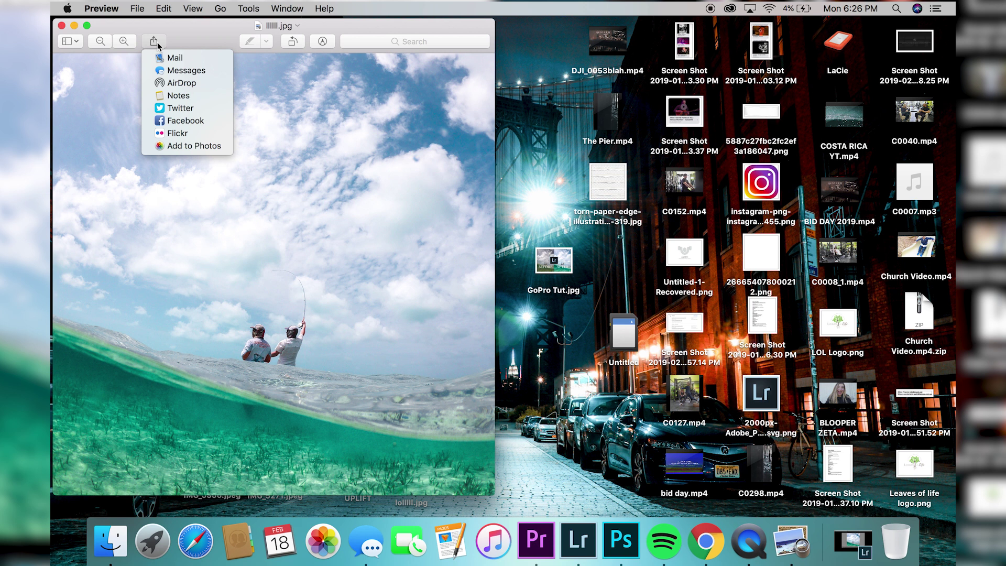
{"action": "left_click", "coordinate": [180, 85]}
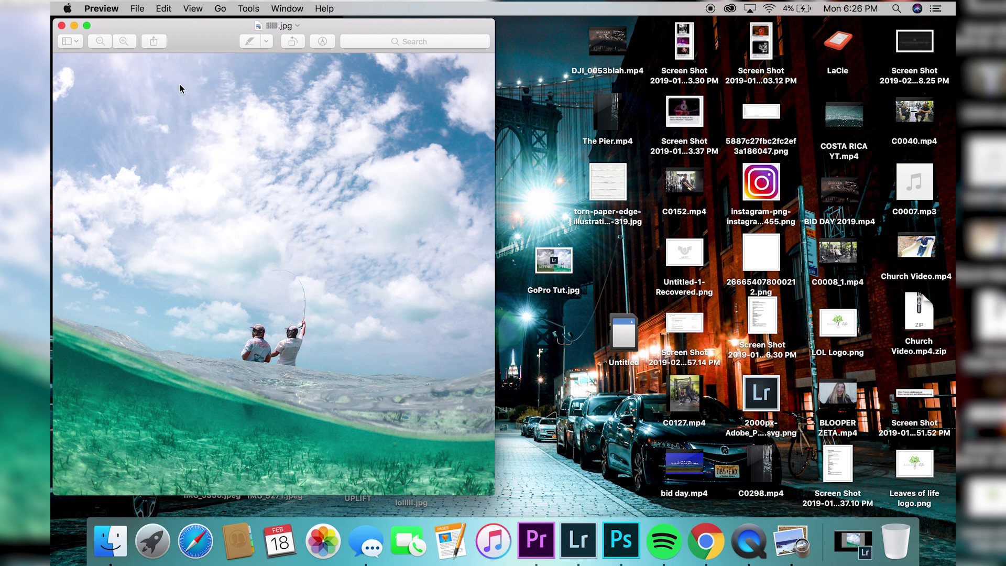